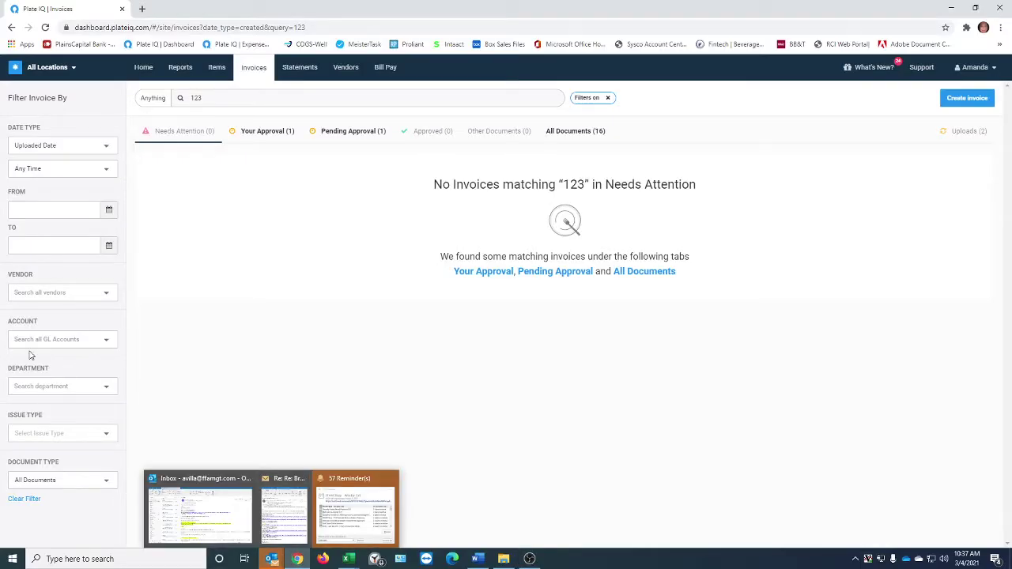
left_click(141, 68)
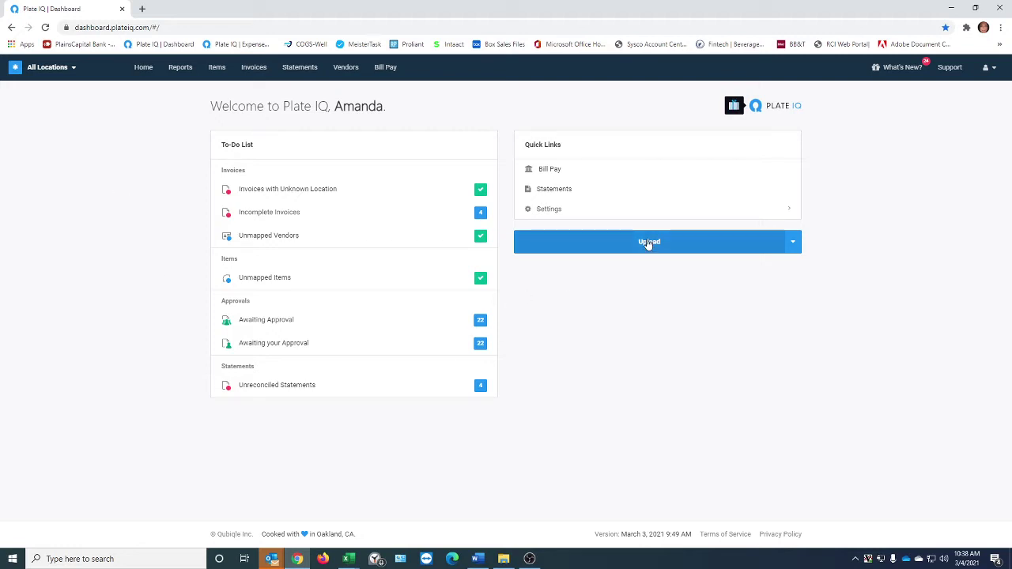
left_click(254, 67)
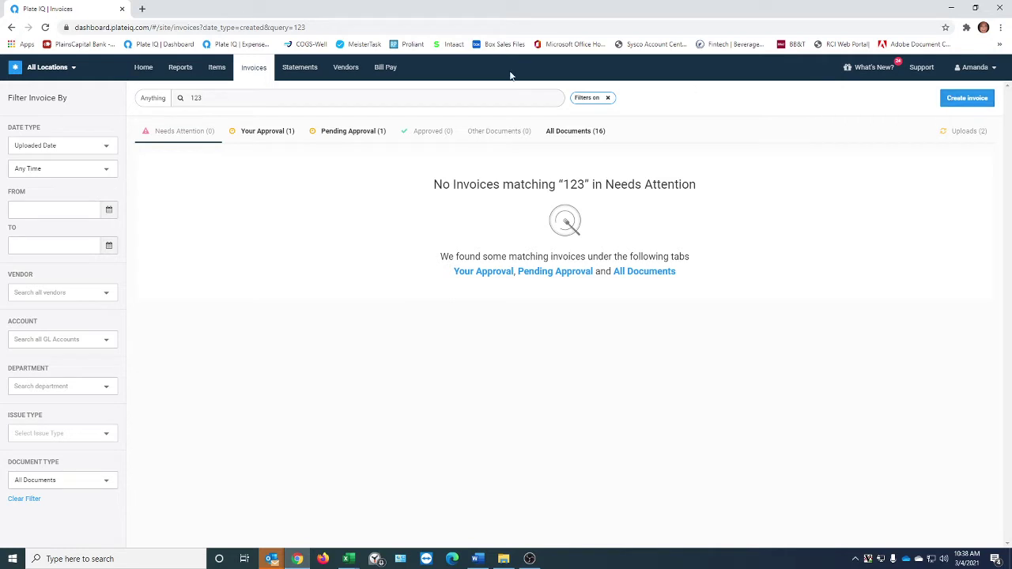
Upload the file 2021 AFFA 1029.pdf as an invoice for the Dick's Last Resort location from the home dashboard.
left_click(138, 68)
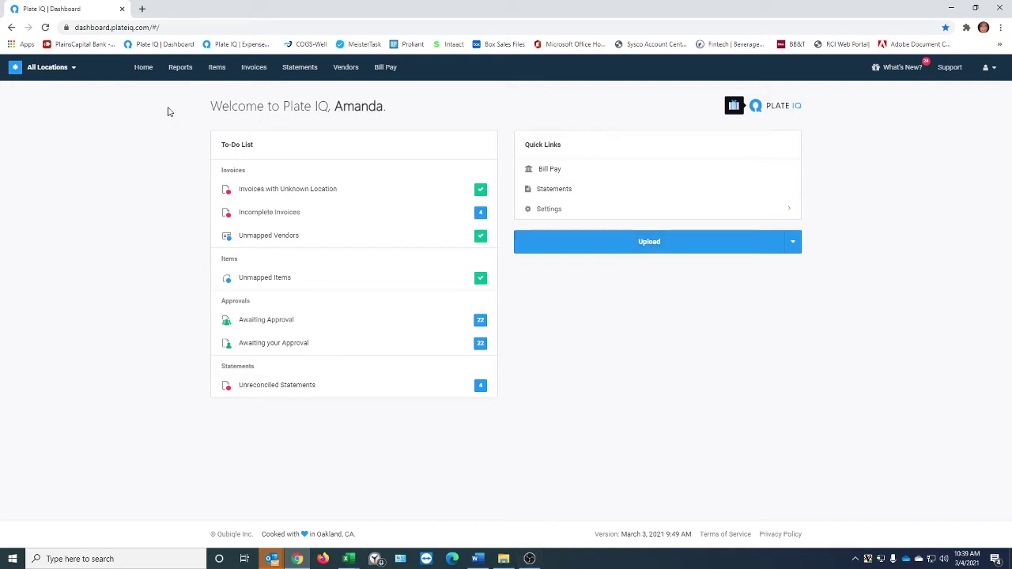
left_click(747, 247)
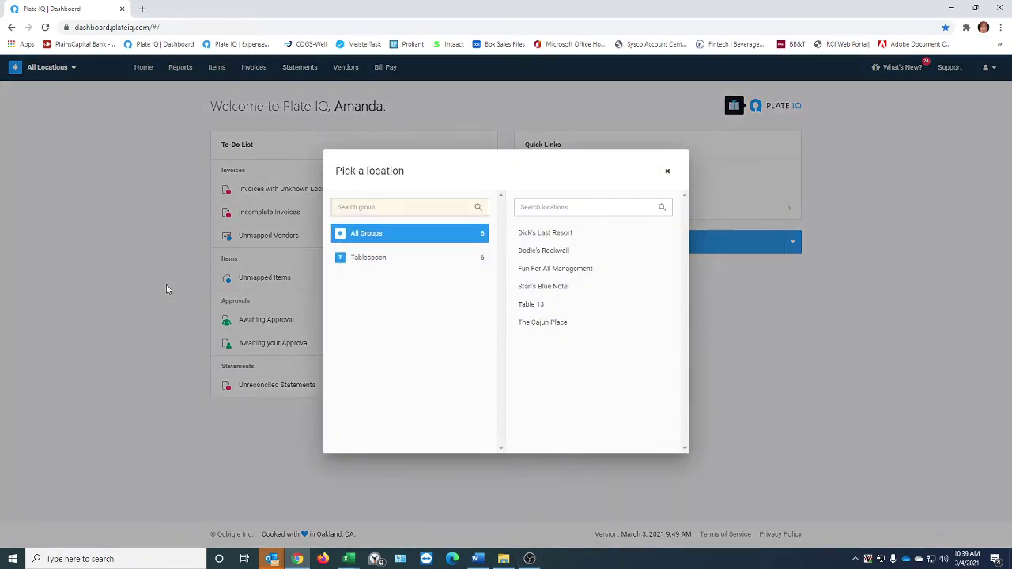
left_click(553, 237)
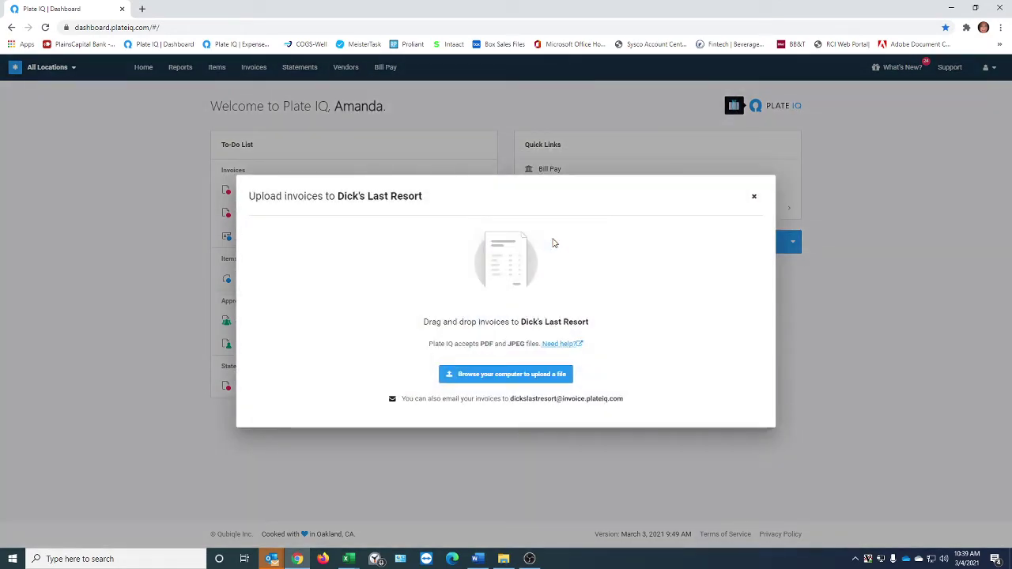
left_click(481, 374)
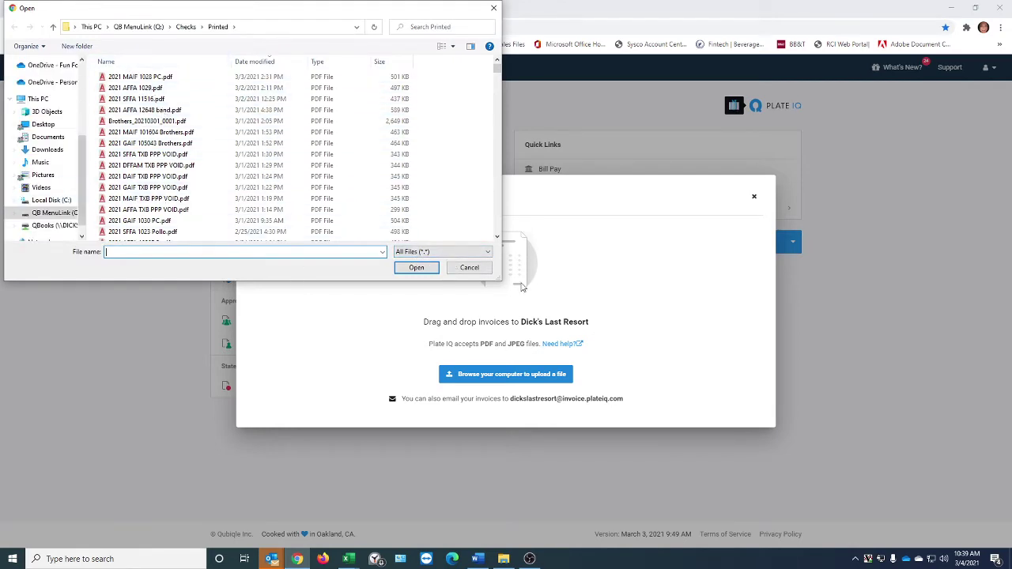
left_click(483, 267)
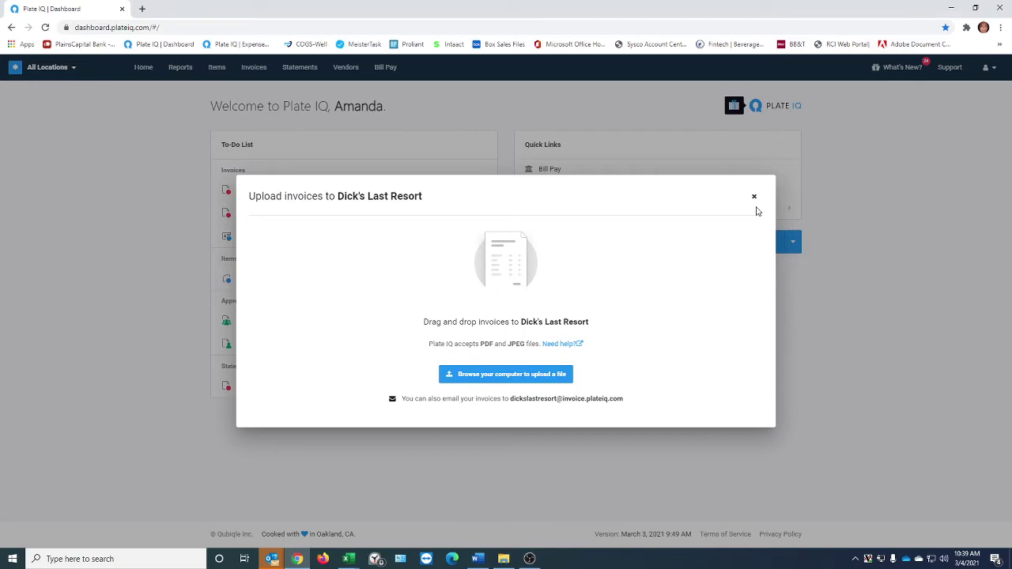
left_click(506, 379)
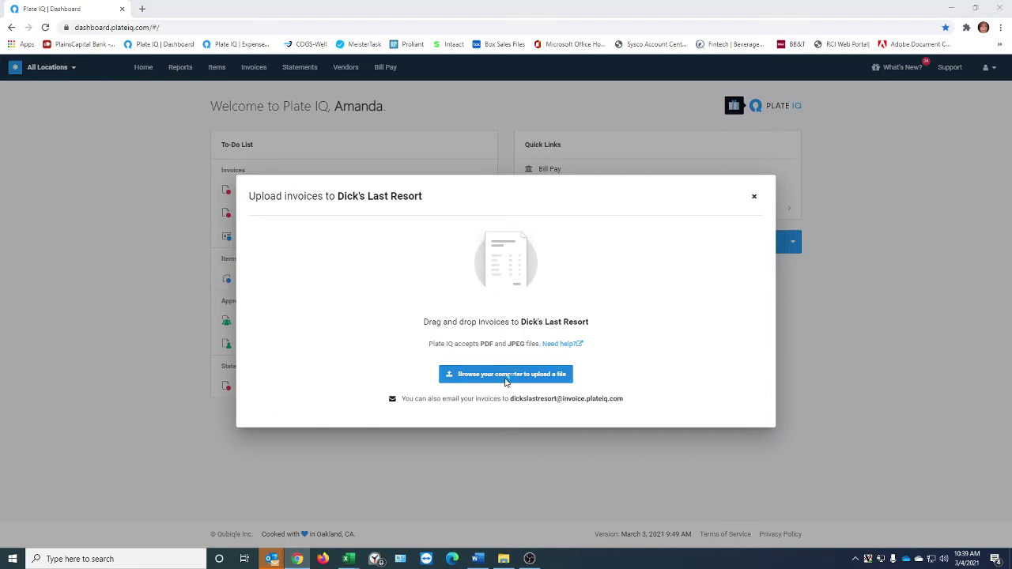
left_click(142, 88)
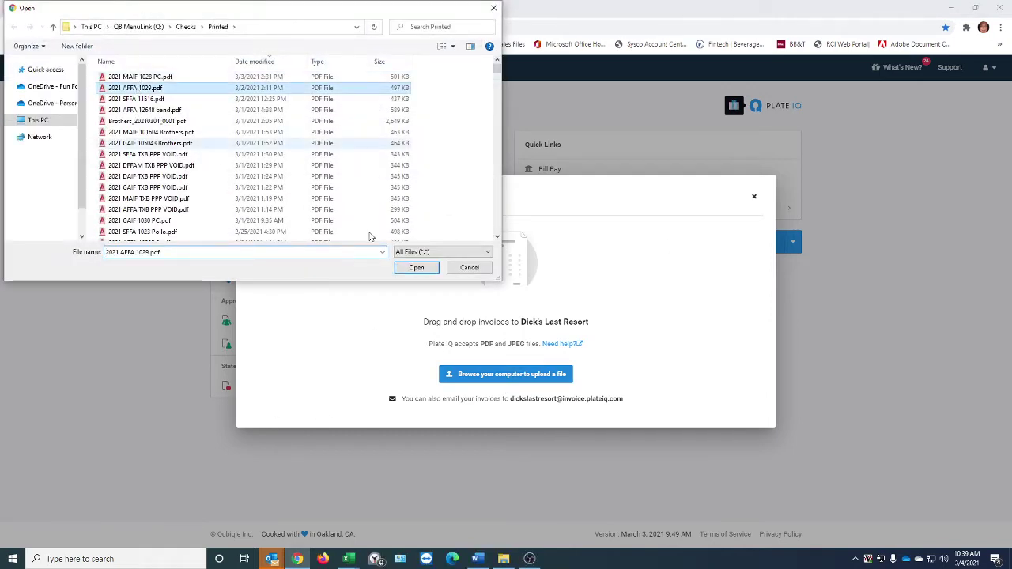
left_click(416, 267)
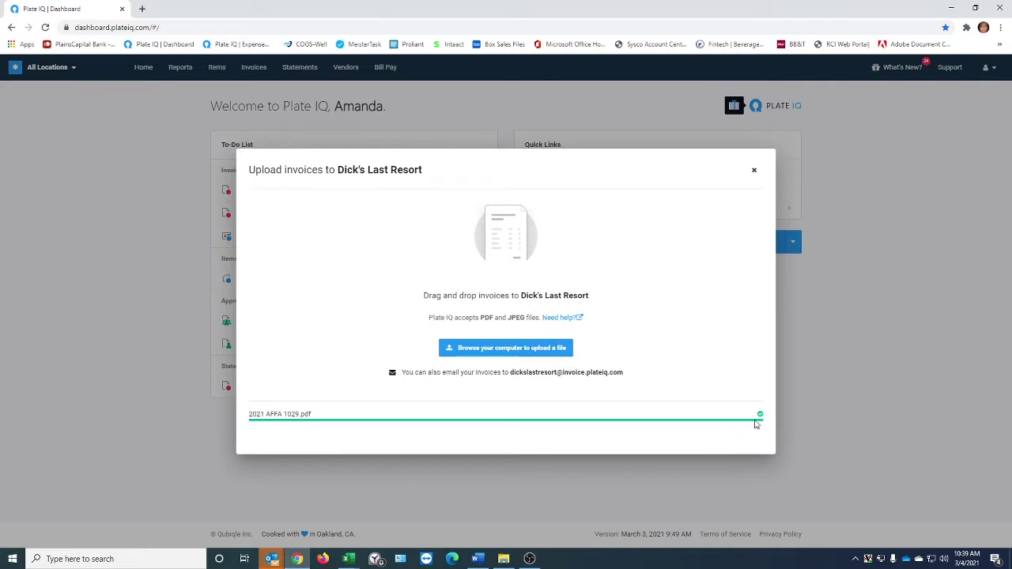
left_click(752, 172)
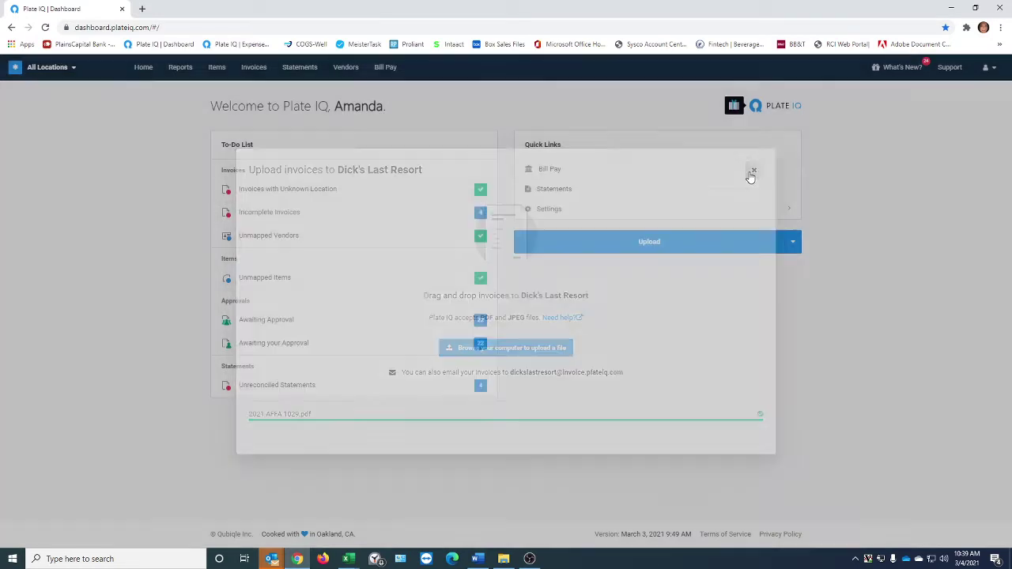
Check the status of recent invoice uploads and clear the "123" search filter from the Needs Attention invoices.
left_click(250, 75)
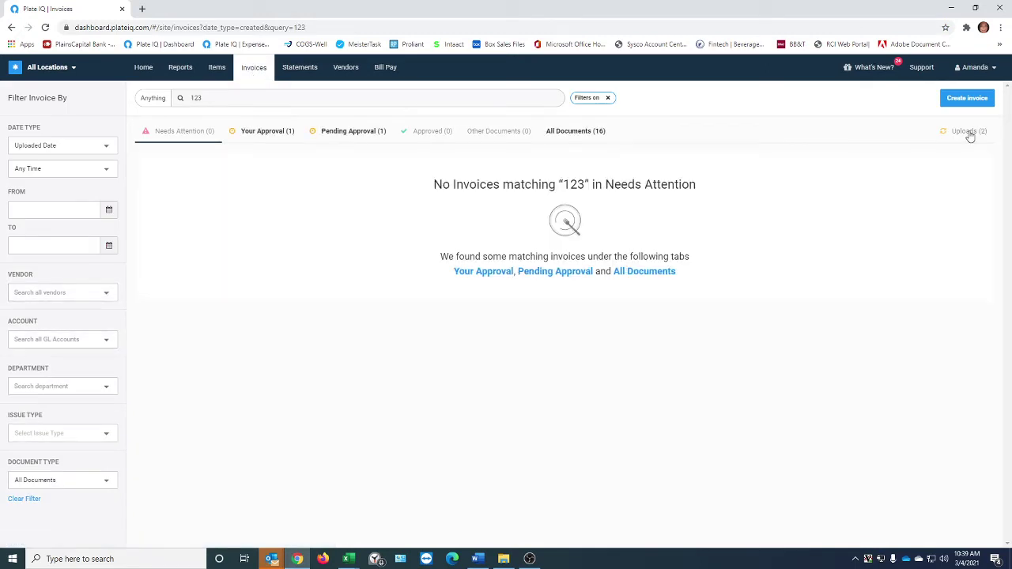
left_click(966, 132)
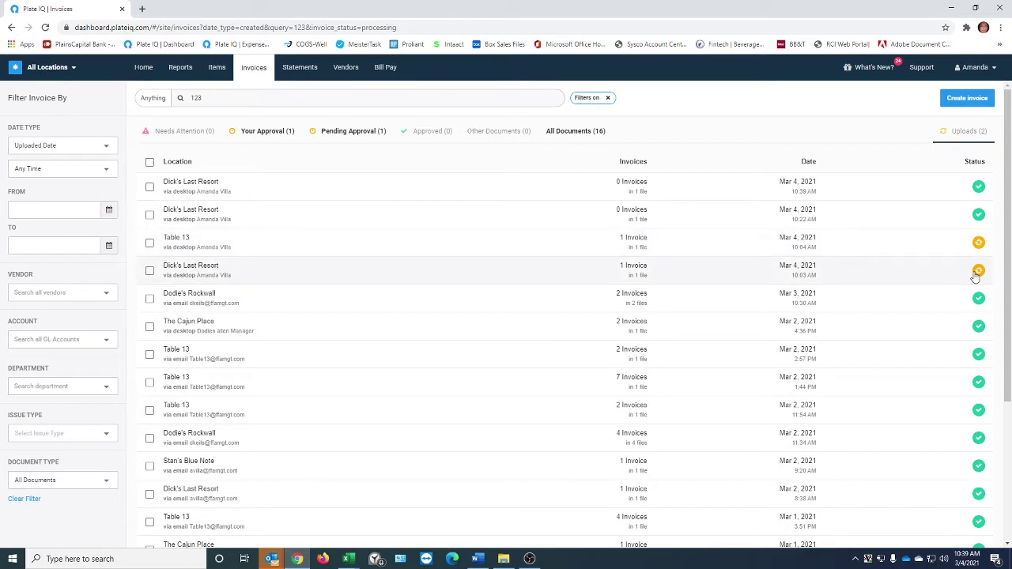
left_click(177, 129)
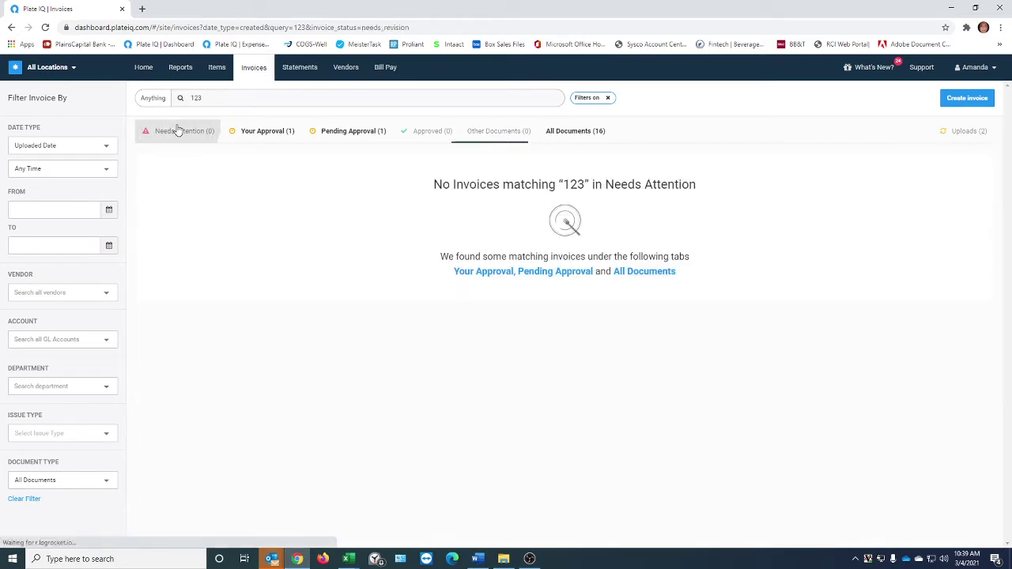
left_click(585, 99)
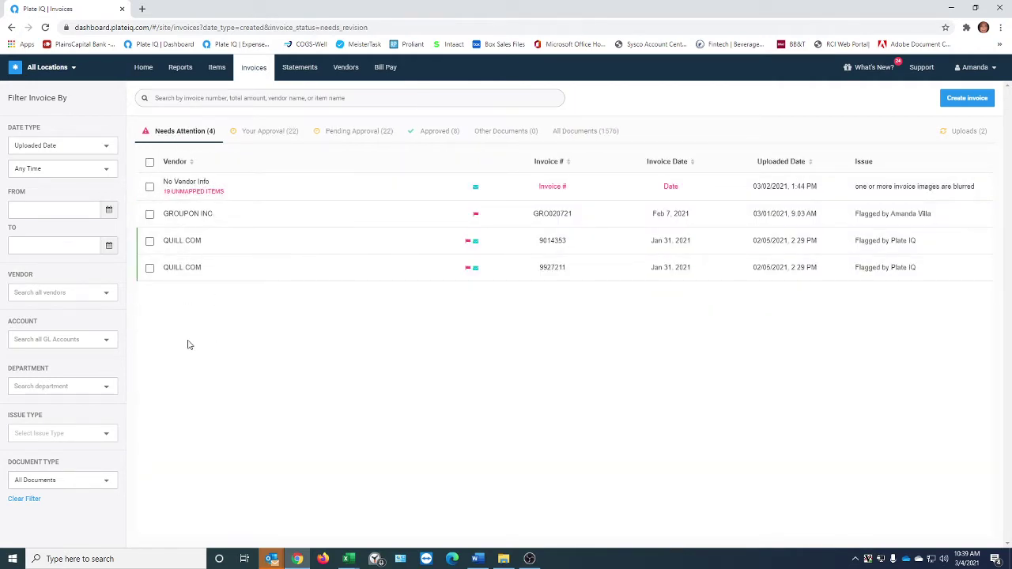
Review the invoices awaiting your approval, sorted by vendor, and return to those needing attention.
left_click(269, 132)
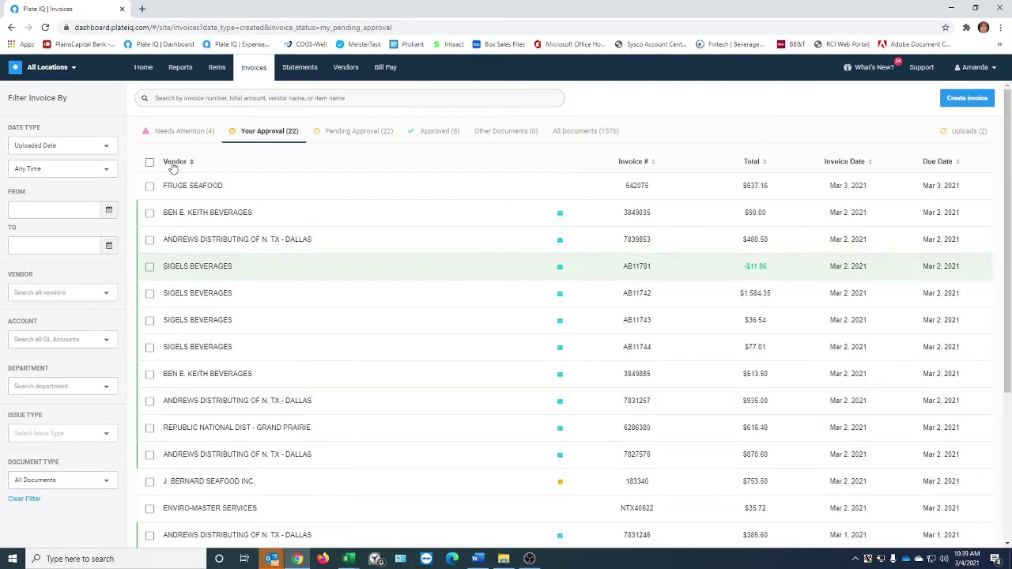
left_click(175, 163)
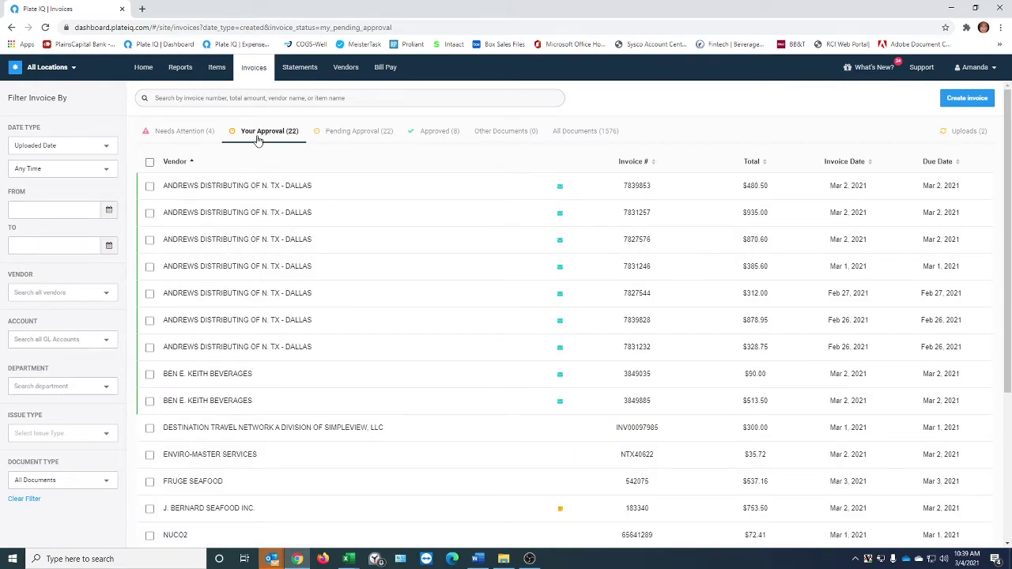
left_click(180, 133)
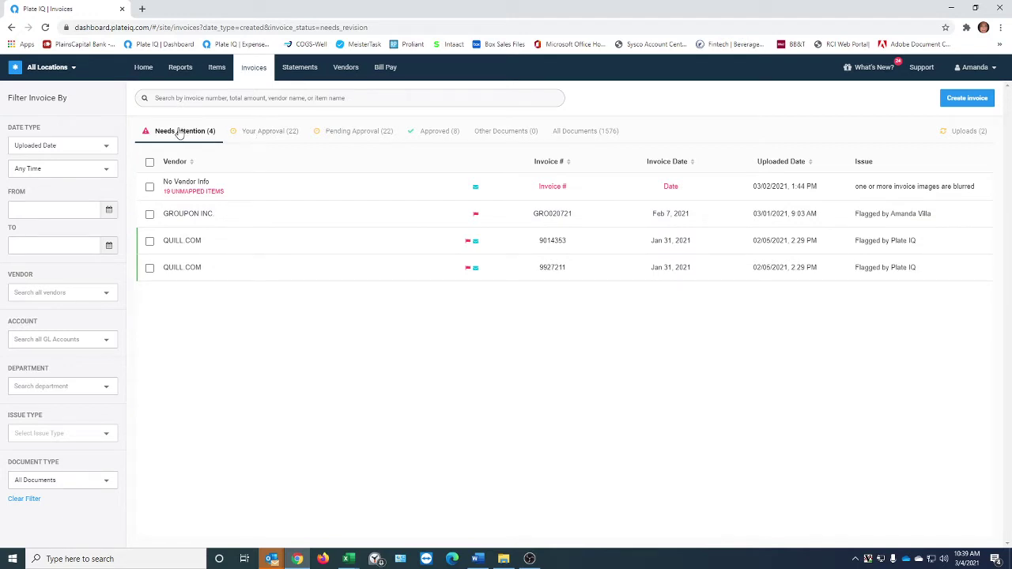
Start creating a new invoice with ALSCO as the vendor and Dick's Last Resort as the location.
left_click(143, 66)
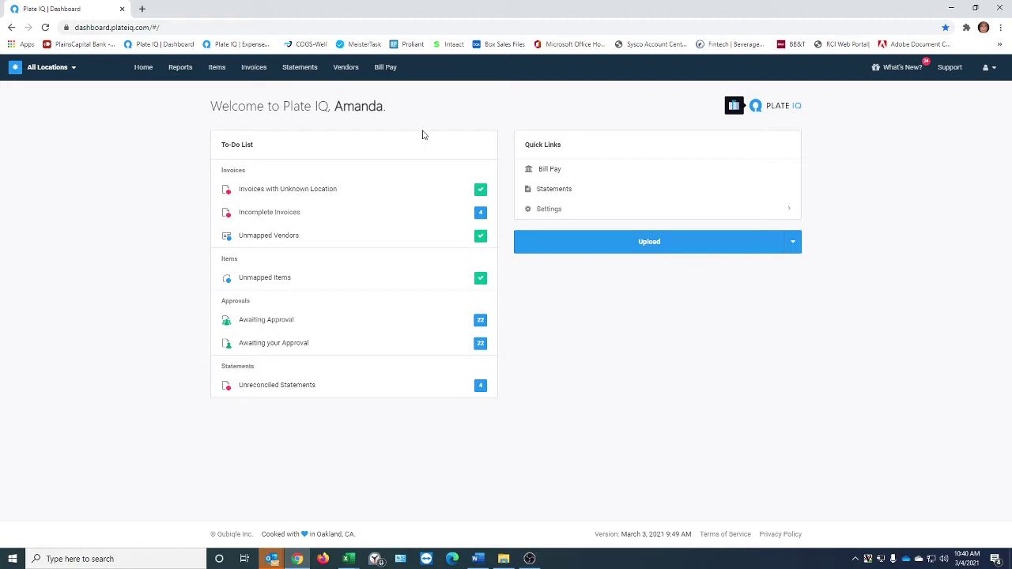
left_click(256, 73)
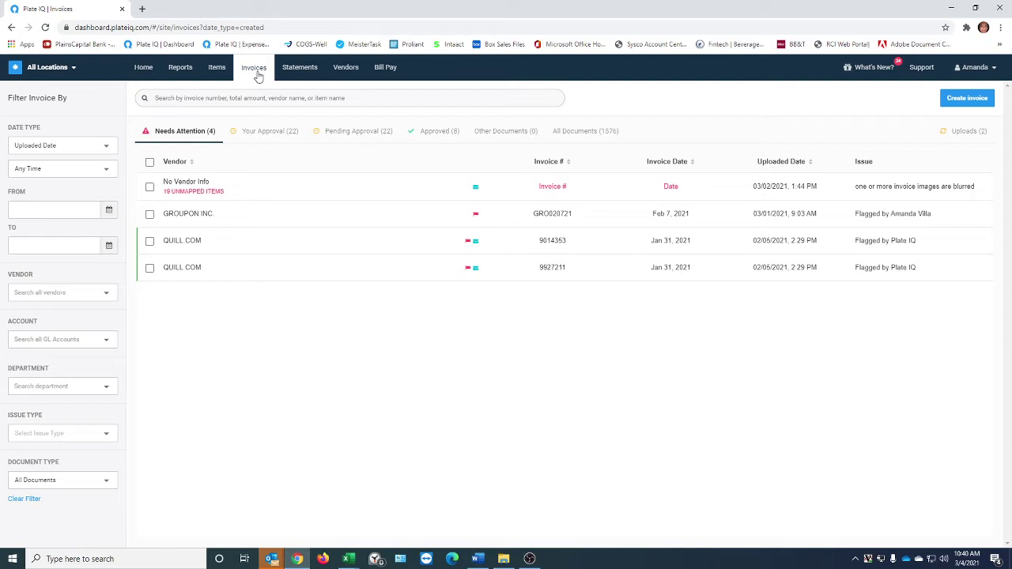
left_click(967, 100)
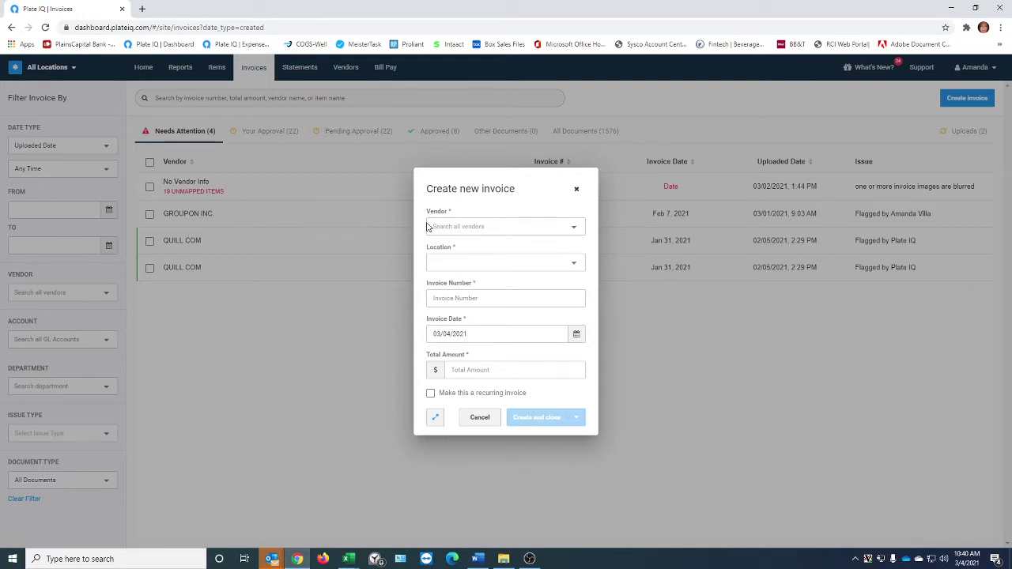
left_click(460, 228)
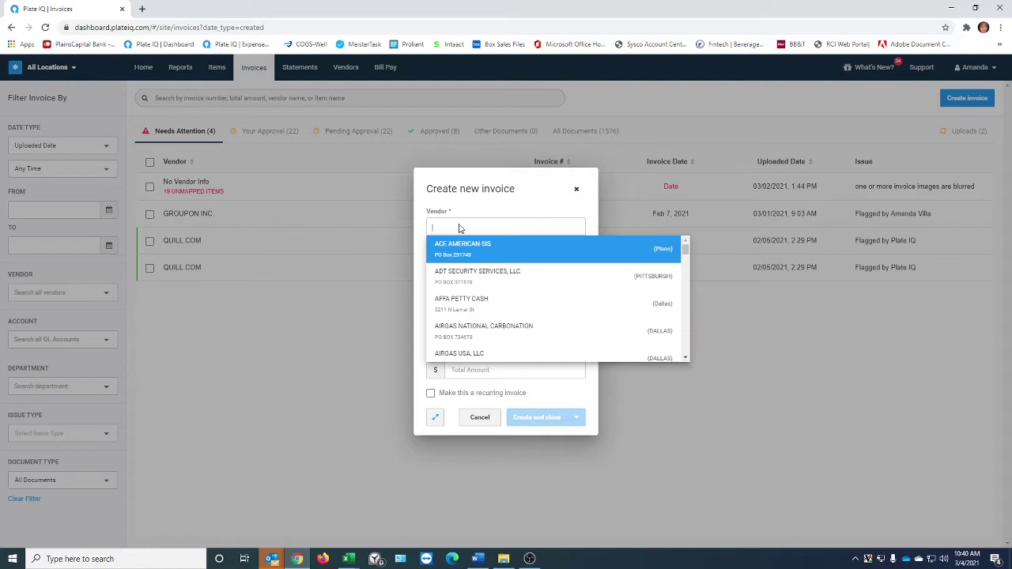
type("alsco")
left_click(468, 252)
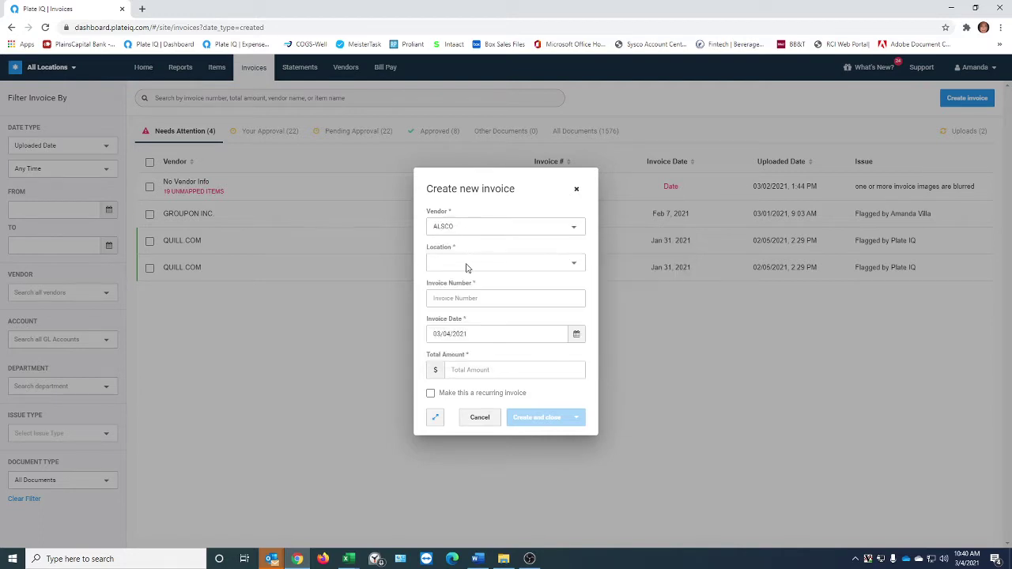
left_click(468, 265)
left_click(464, 308)
Fill in the new invoice's number as 123456, its date as 03/04/2021 and its total amount as $500.
left_click(407, 299)
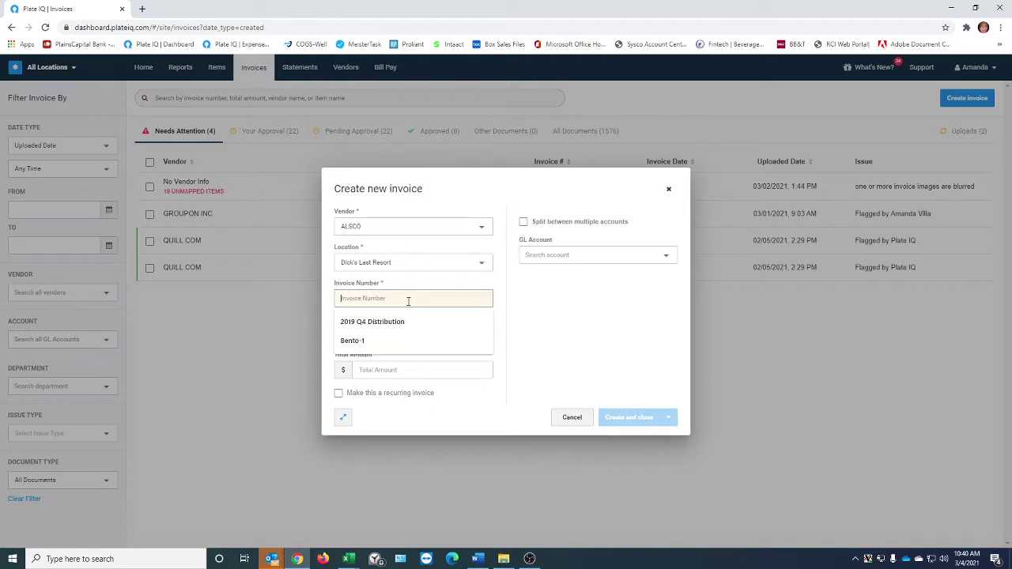
type("123456")
key("Tab")
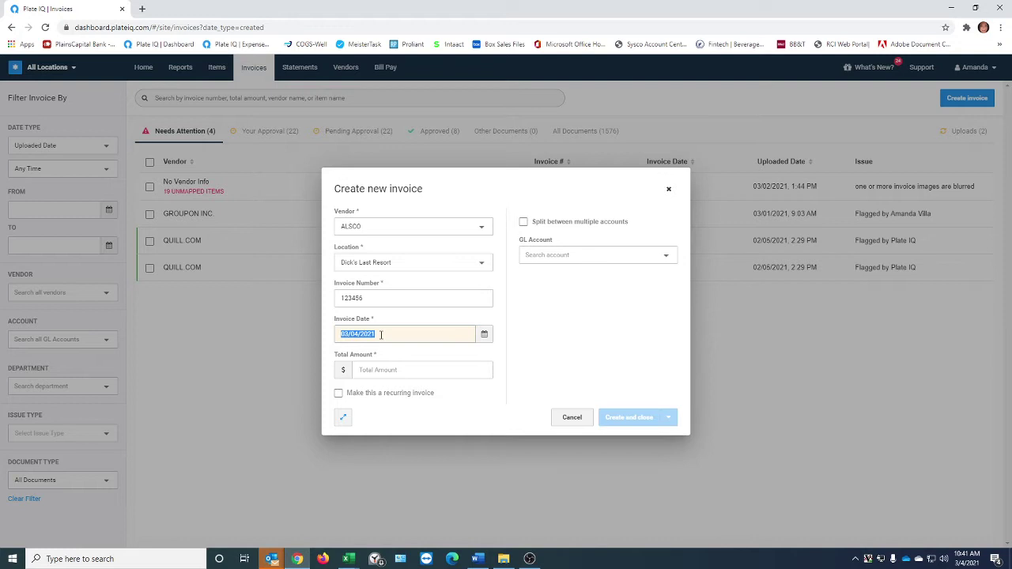
type("03/04/2021")
key("Tab")
type("500")
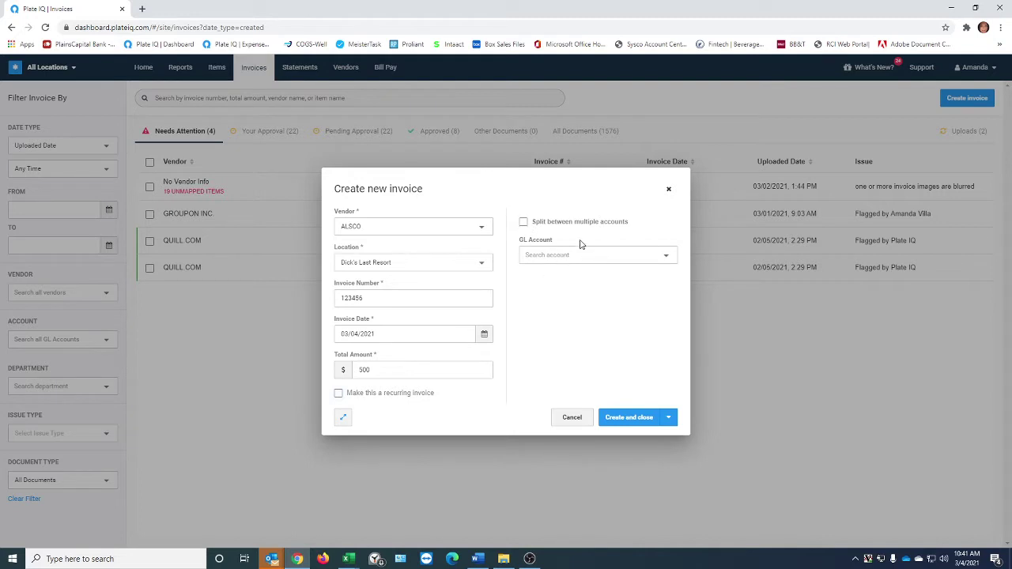
Create the invoice with splitting between multiple accounts enabled and attach the file 2021 AFFA 1029.pdf to it.
left_click(523, 222)
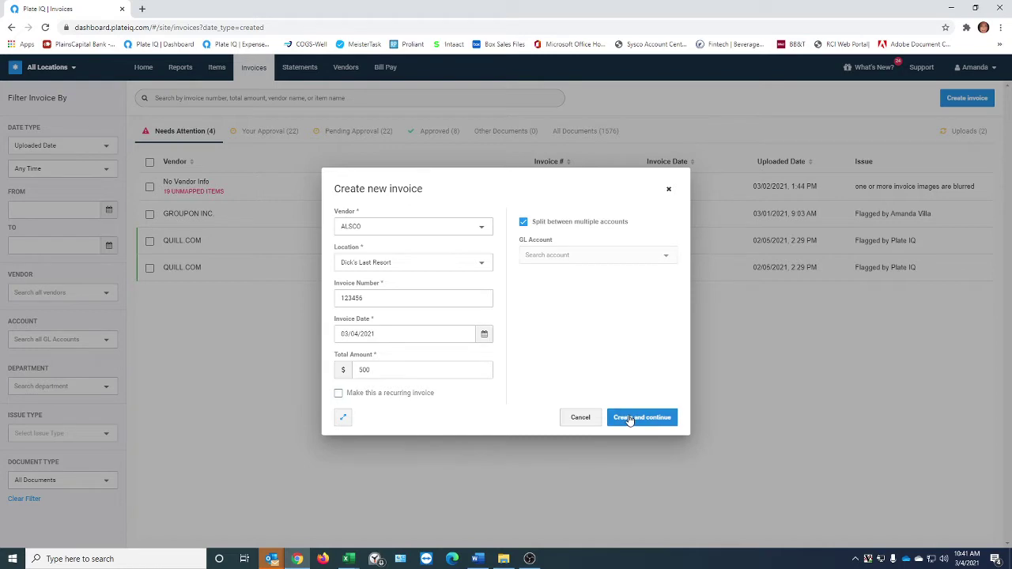
left_click(630, 420)
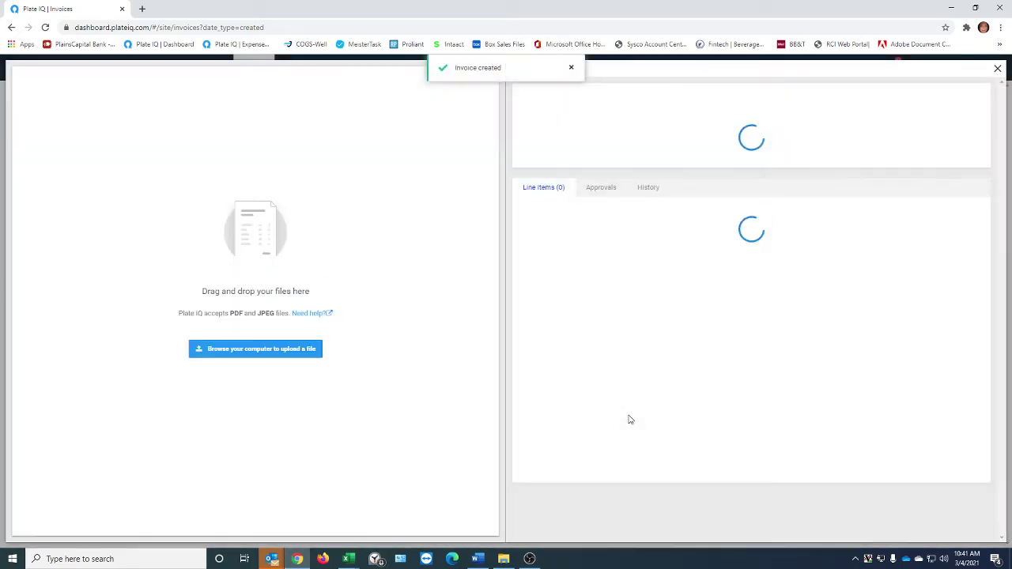
left_click(264, 350)
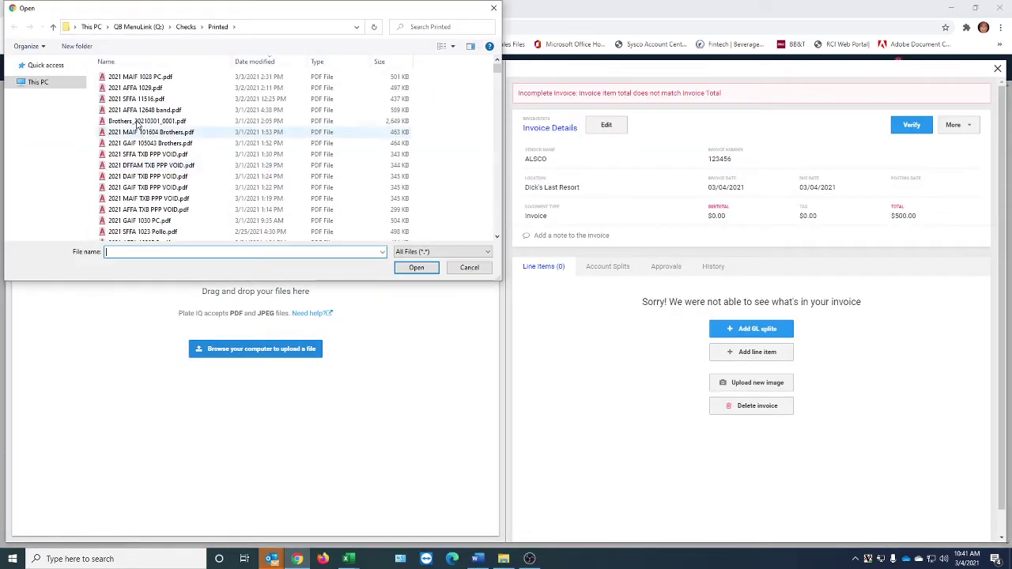
left_click(136, 88)
left_click(414, 267)
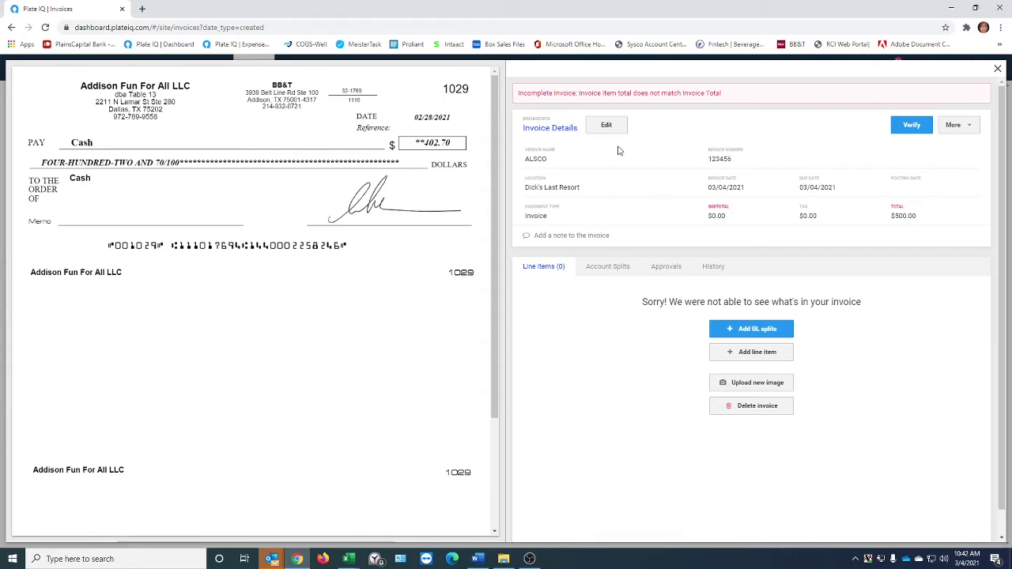
Edit the invoice details, changing the vendor to AFFA PETTY CASH and the invoice number to CK11029.
left_click(602, 129)
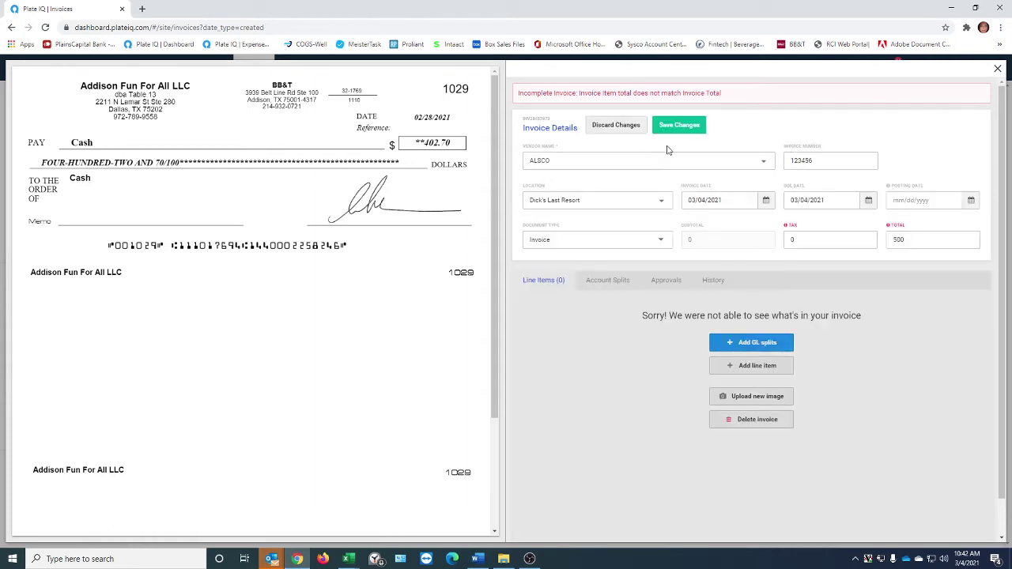
left_click(599, 161)
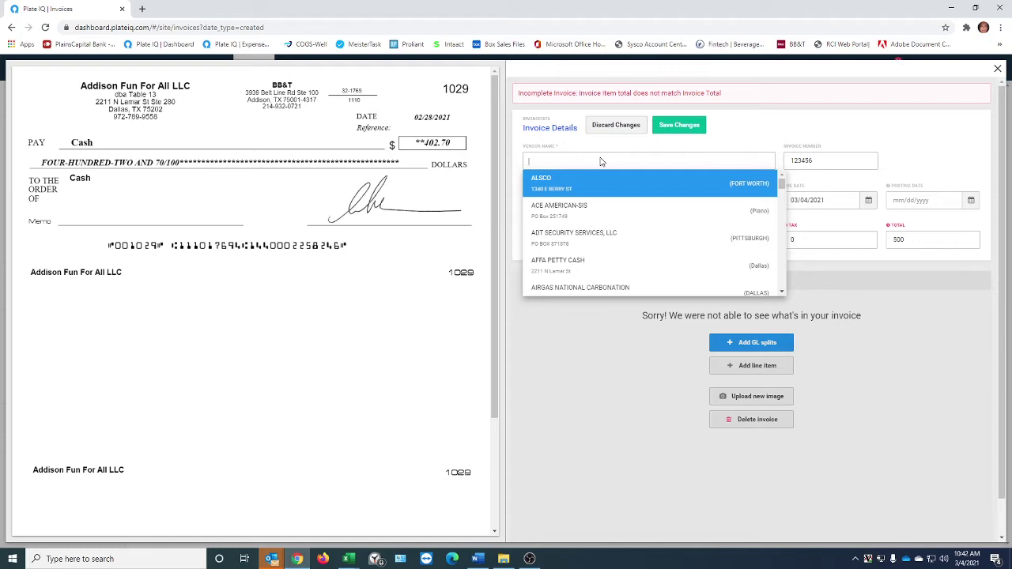
type("petty")
left_click(543, 188)
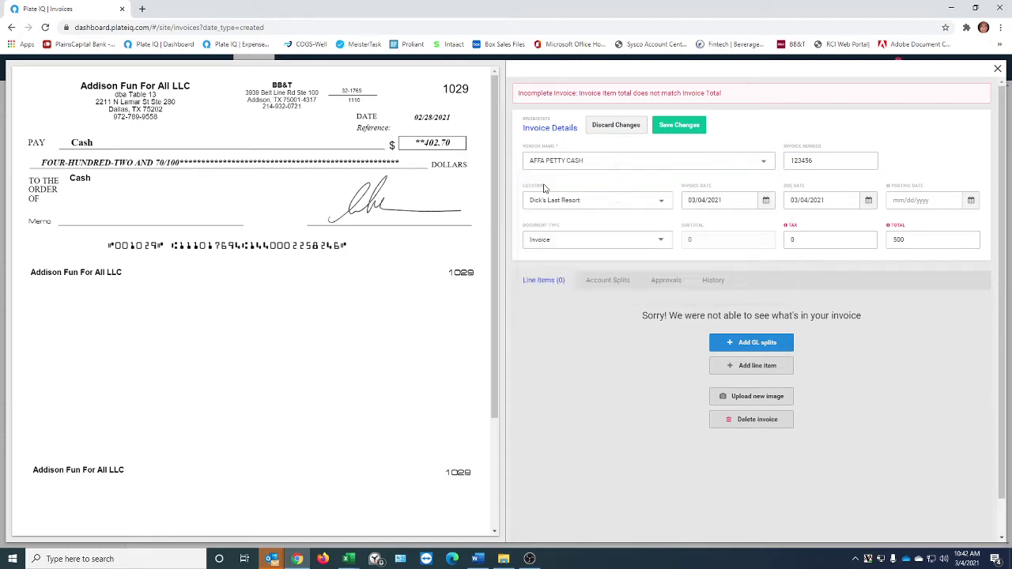
left_click(803, 160)
double_click(804, 160)
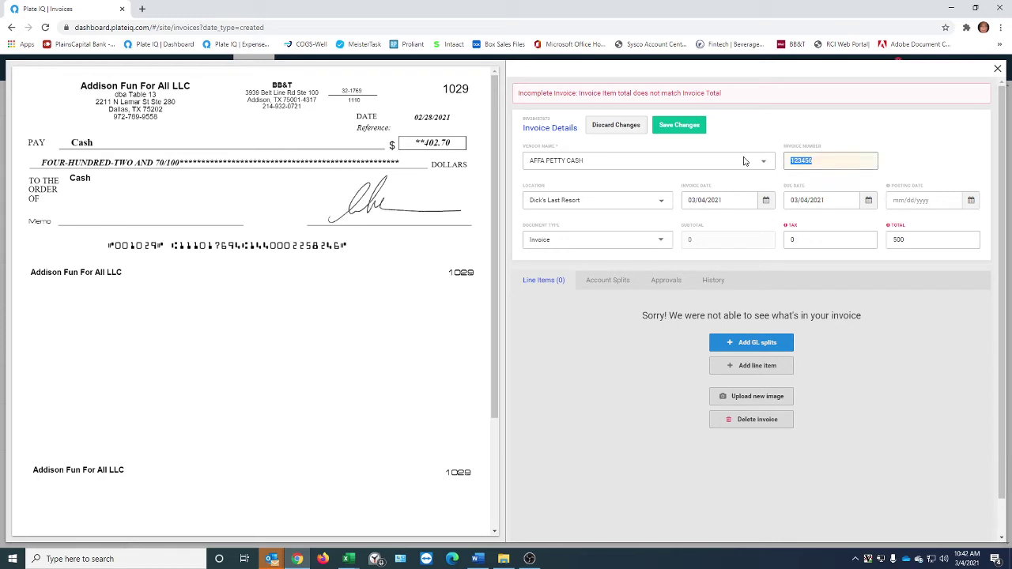
type("CK11029")
key("Tab")
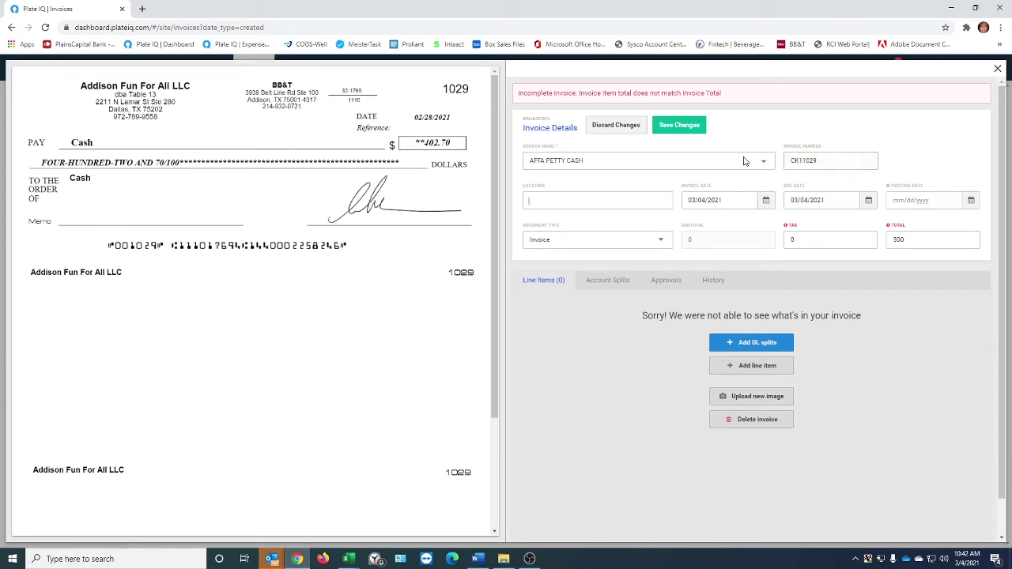
Set both the invoice date and the due date to 02/28/2021 and save the changes to the invoice.
type("02/28/2")
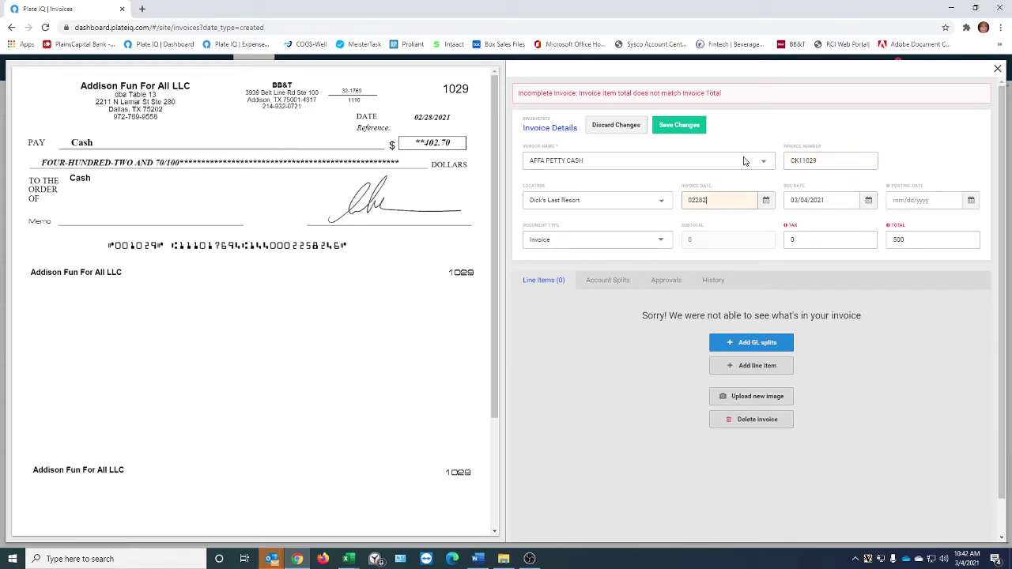
type("021")
key("Tab")
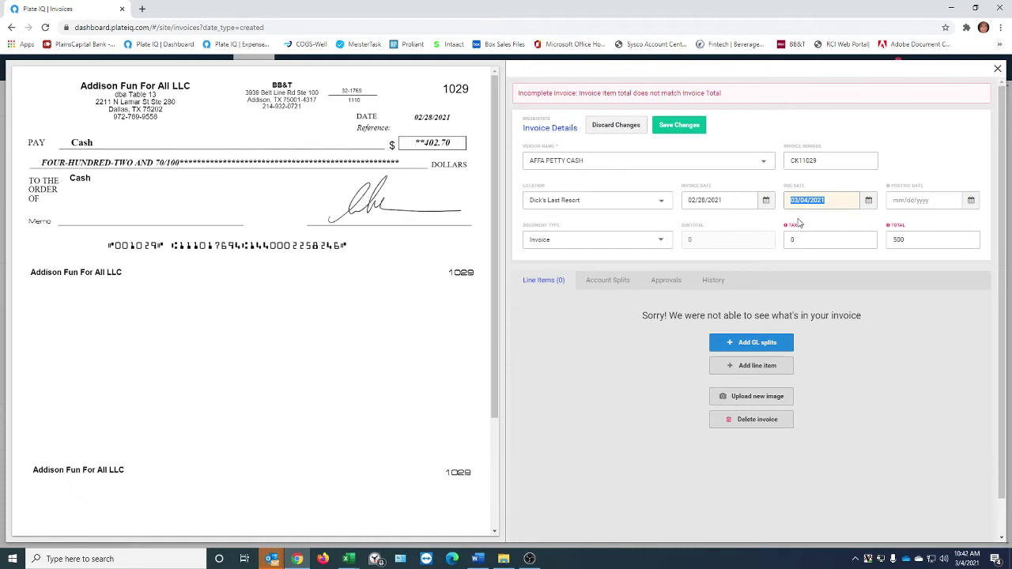
type("023")
type("/28/2021")
key("Tab")
key("Tab")
key("Tab")
key("Tab")
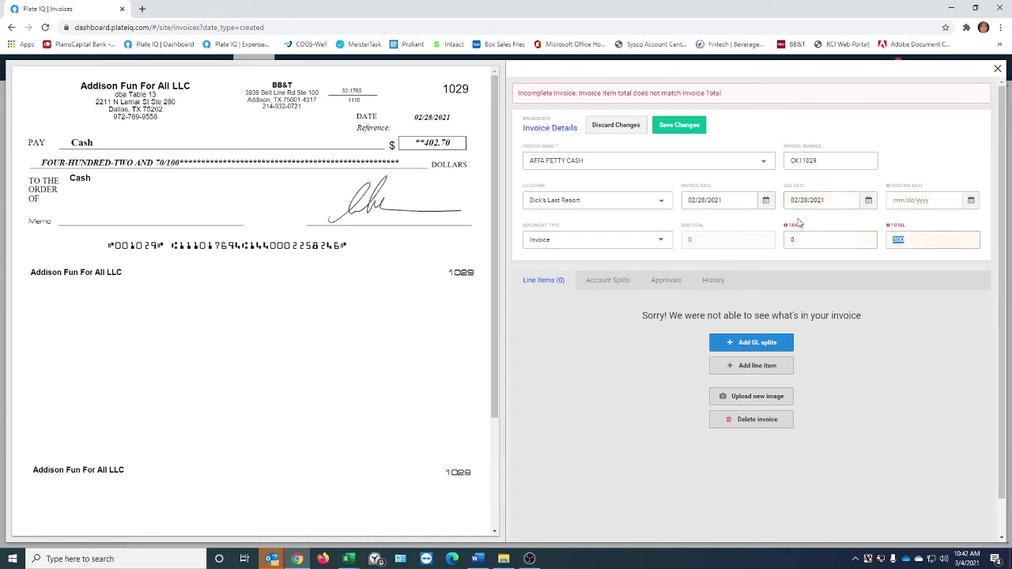
left_click(676, 126)
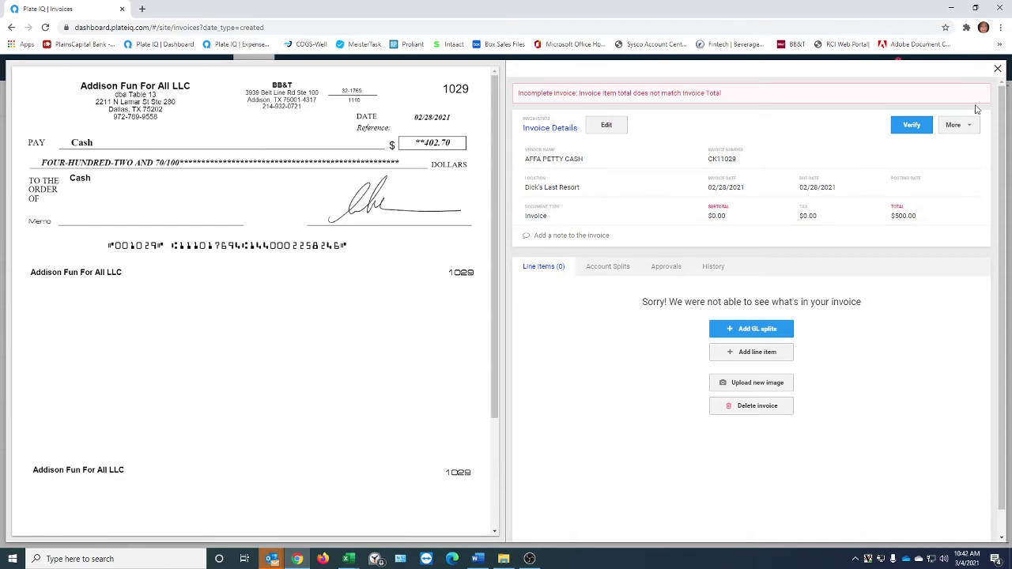
Delete the AFFA PETTY CASH test invoice CK11029.
left_click(960, 133)
left_click(928, 354)
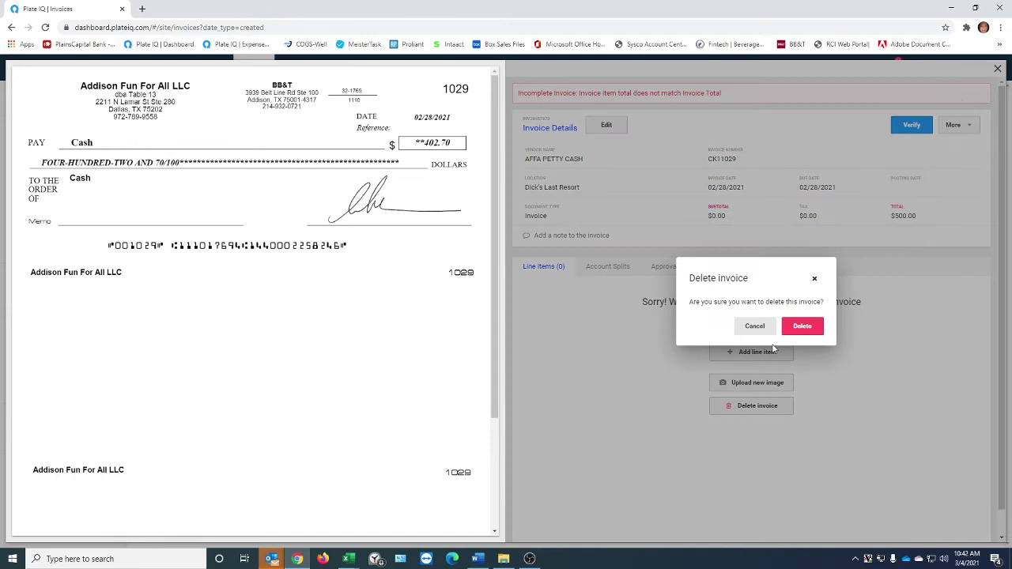
left_click(787, 328)
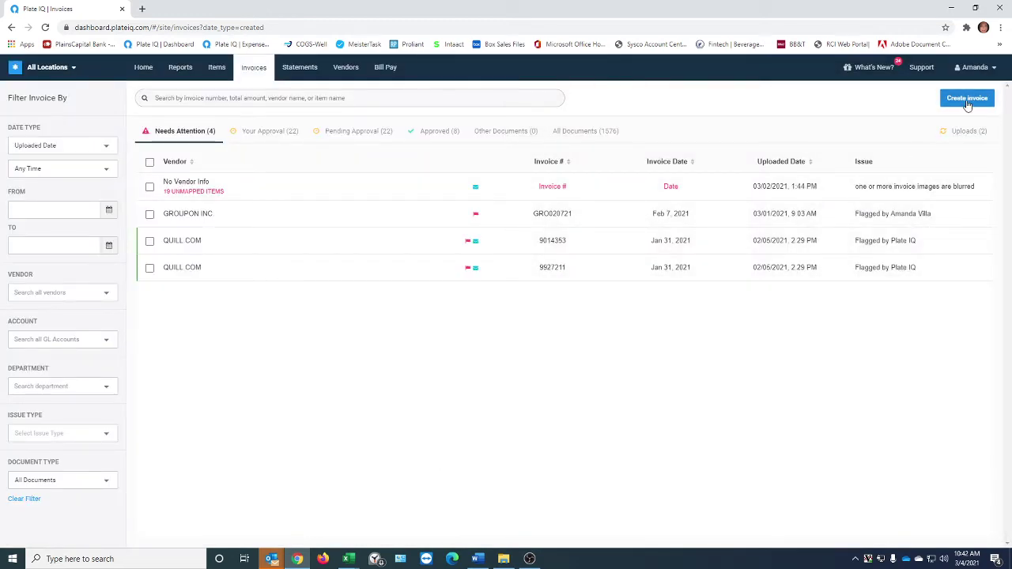
Review the needs-attention invoice without vendor info, checking its receipt image from start to end, and close it.
left_click(142, 69)
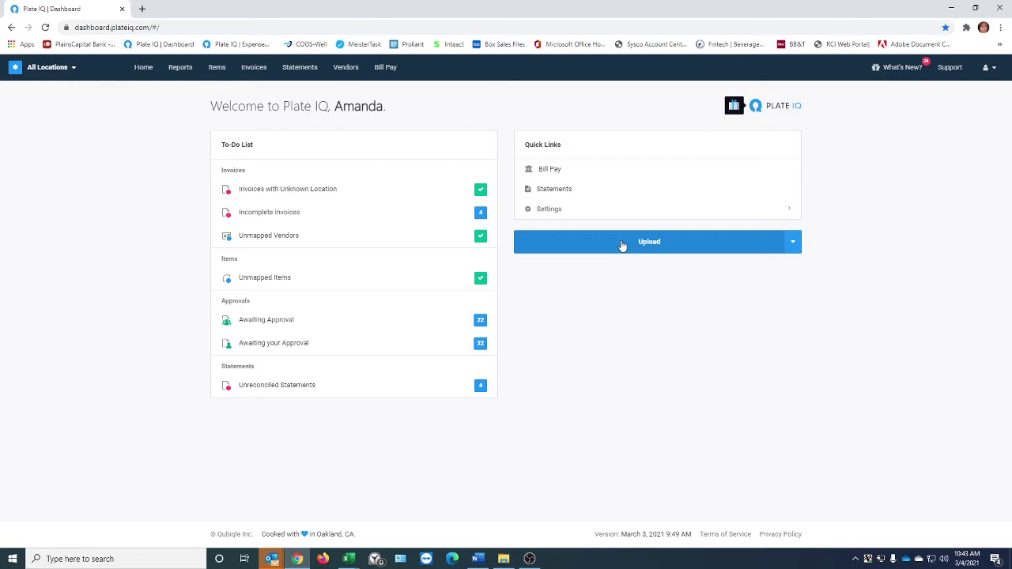
left_click(263, 76)
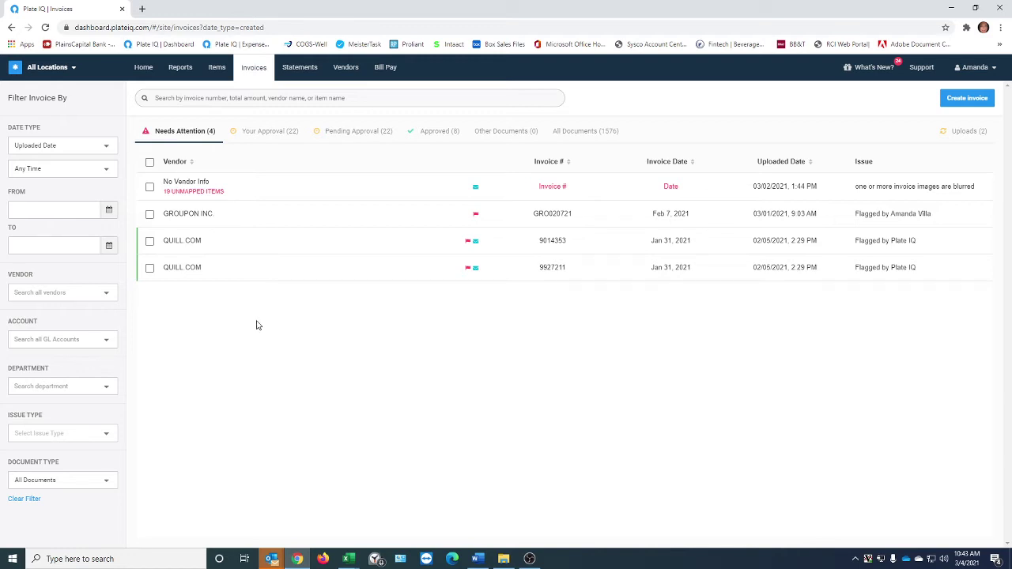
left_click(221, 193)
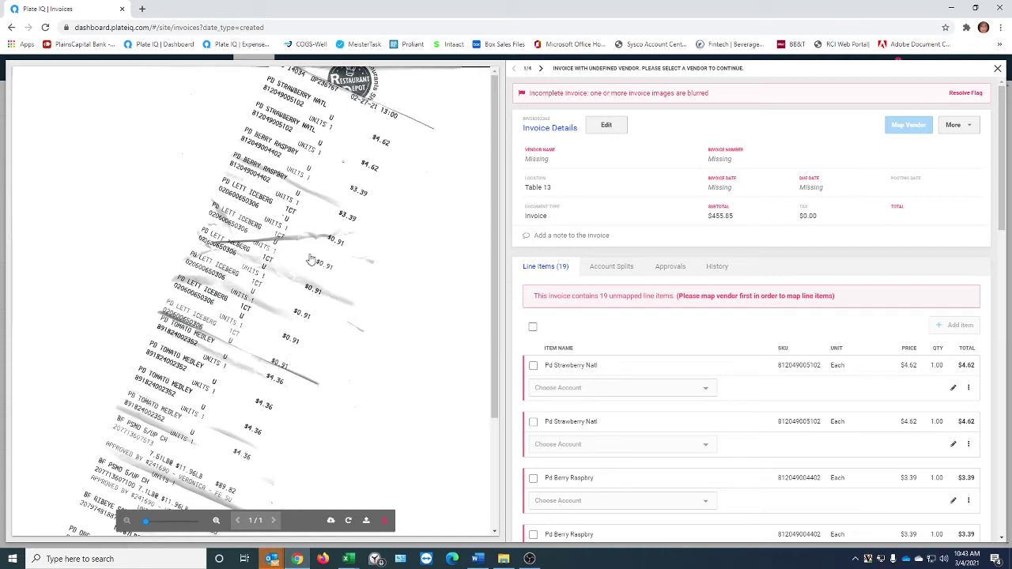
scroll(303, 251, "down", 2)
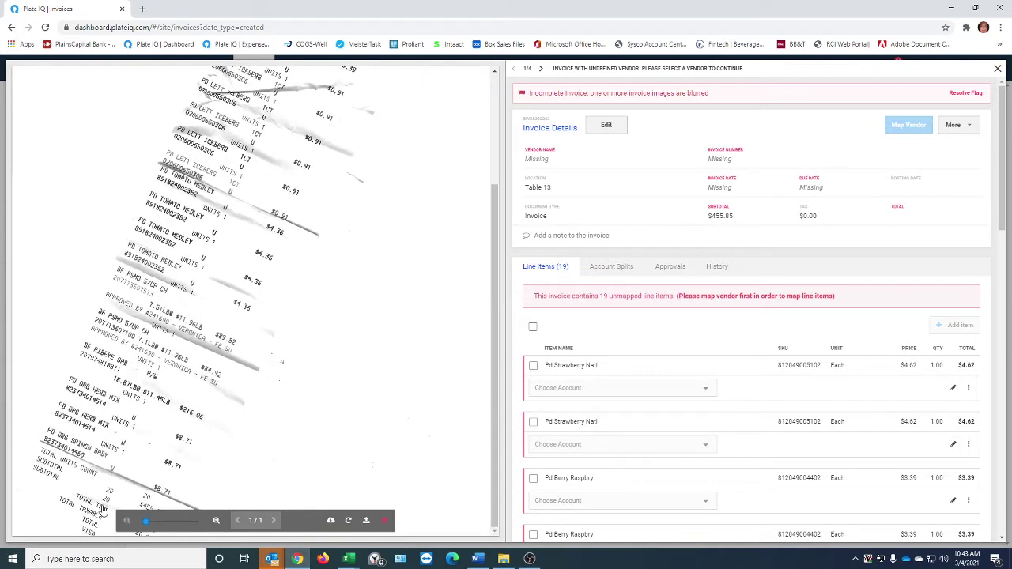
scroll(210, 305, "up", 2)
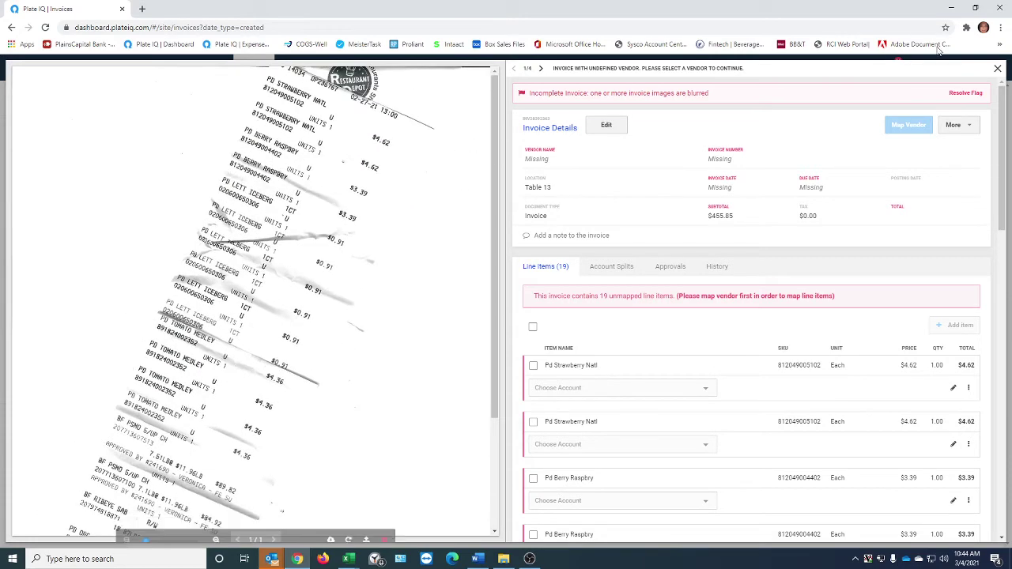
left_click(997, 68)
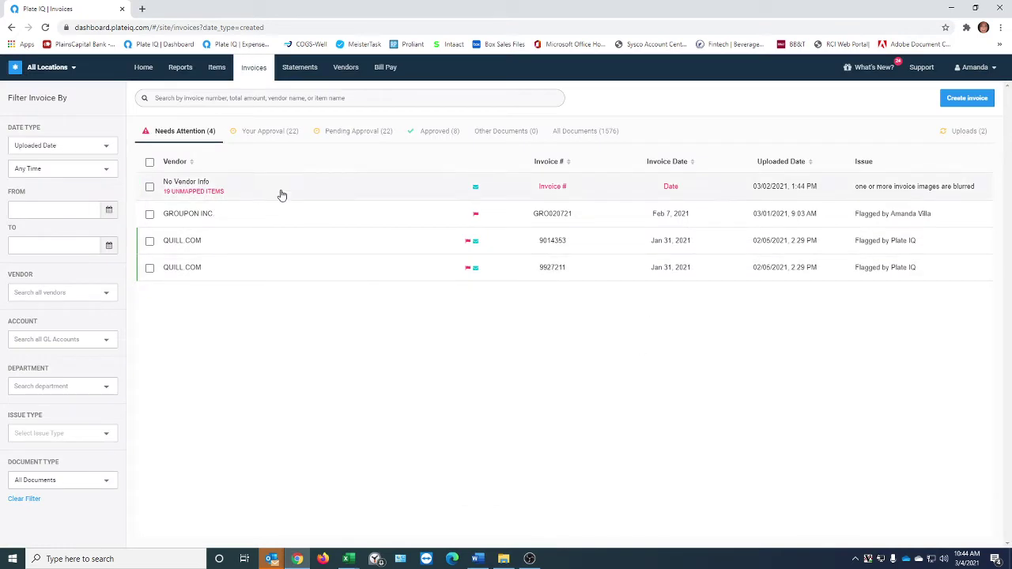
left_click(143, 67)
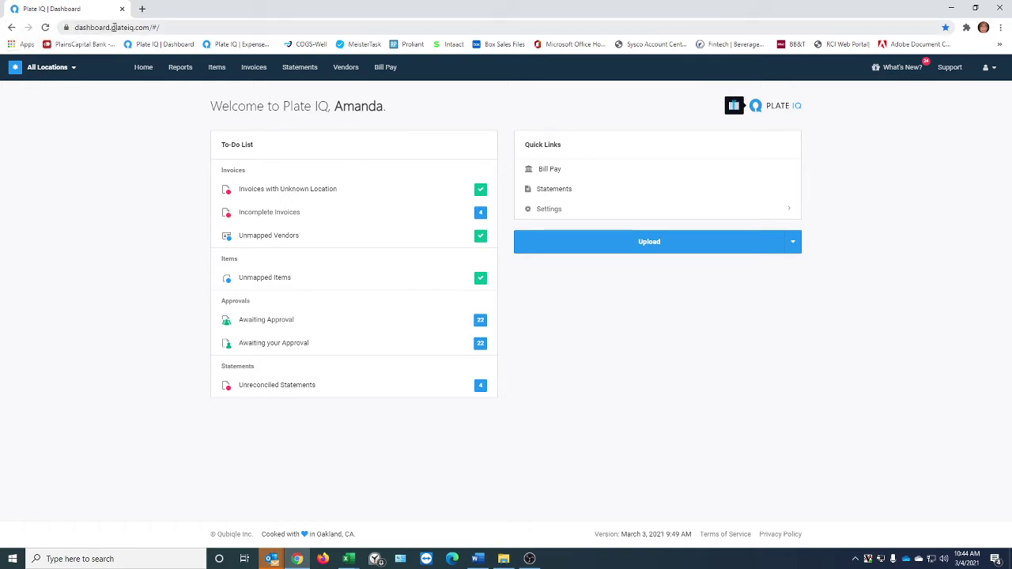
left_click(249, 71)
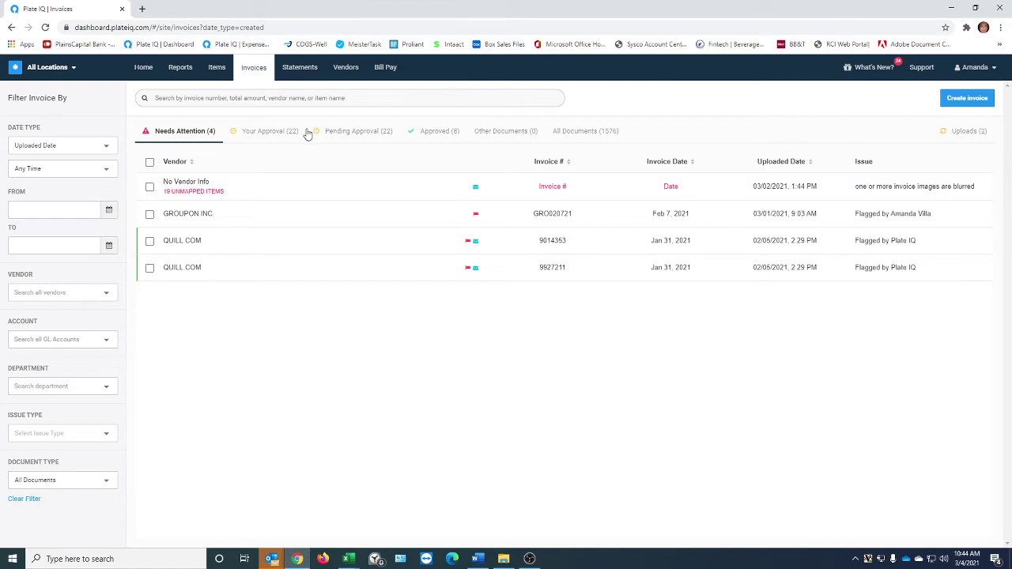
left_click(143, 68)
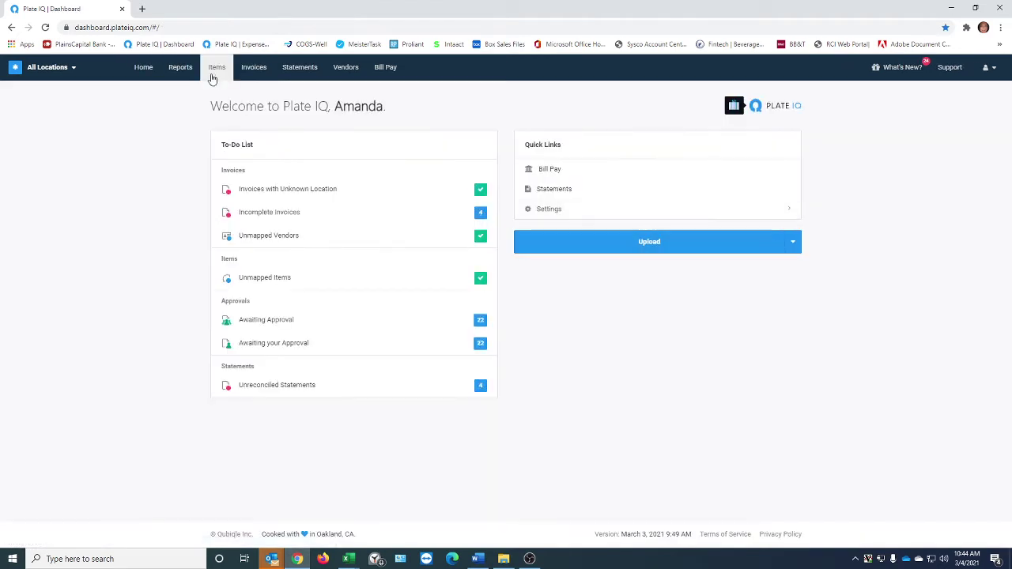
Show all documents in the invoices list and sort them by vendor in ascending order.
left_click(247, 74)
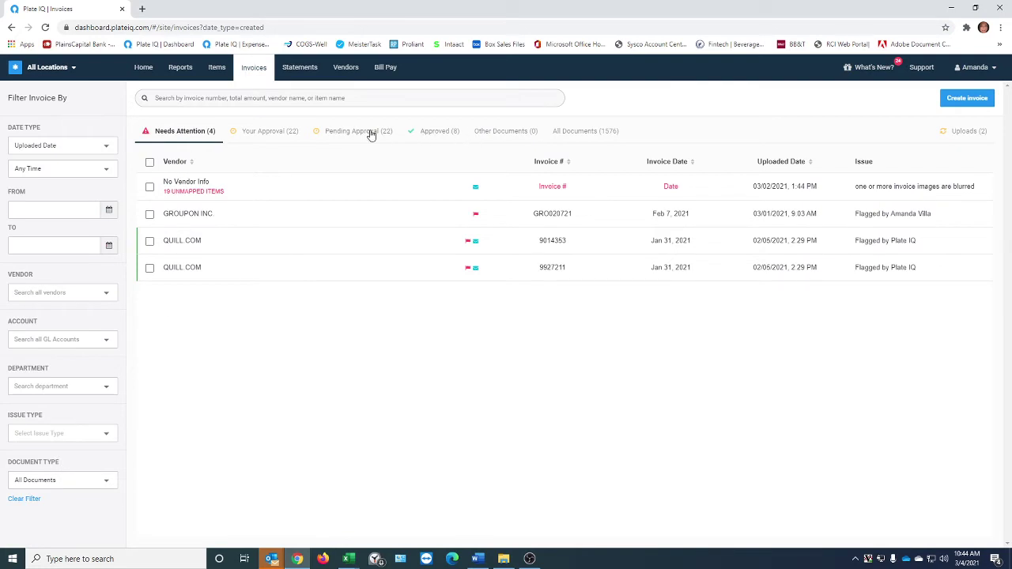
left_click(569, 135)
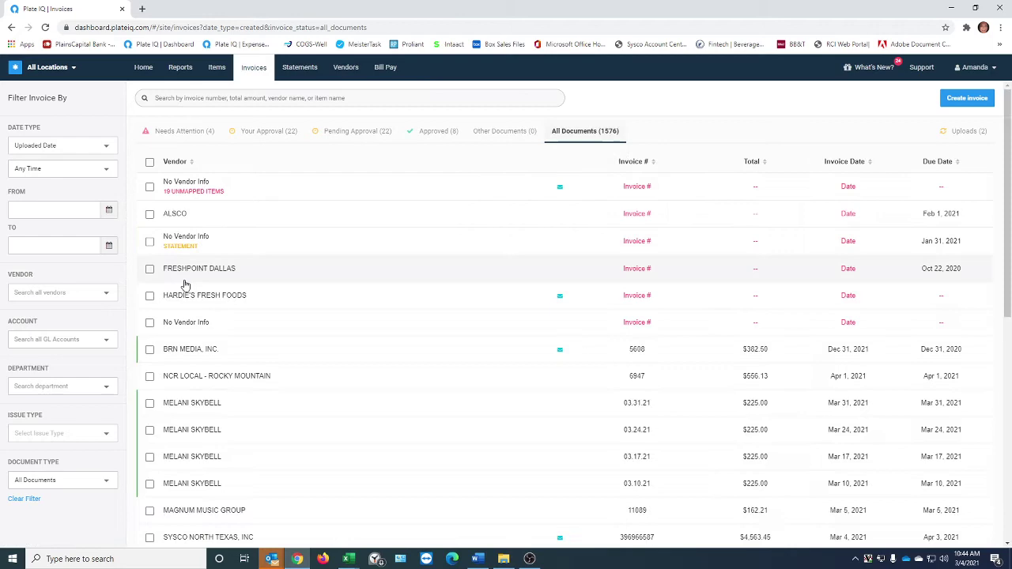
scroll(366, 369, "down", 2)
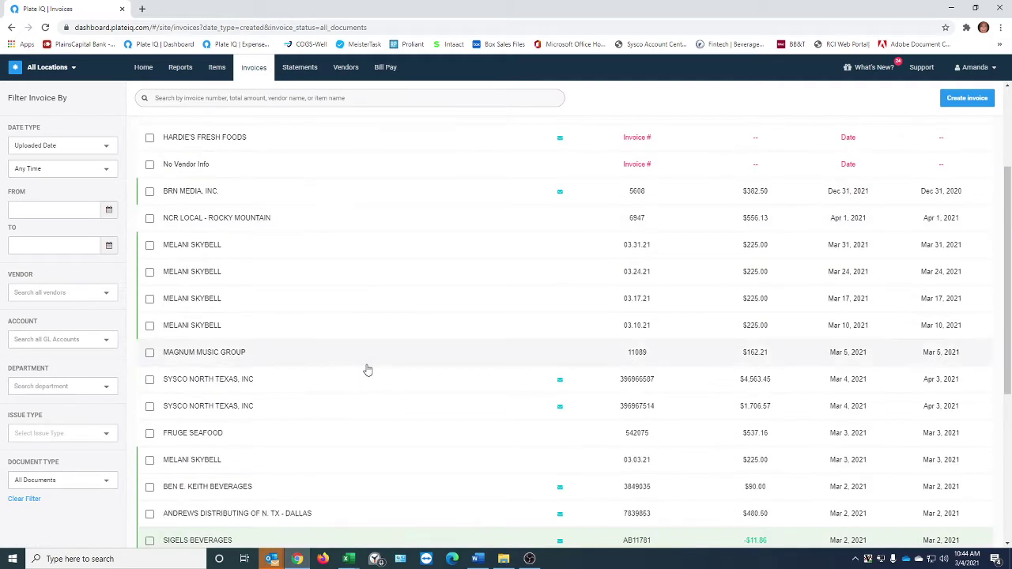
scroll(289, 198, "up", 2)
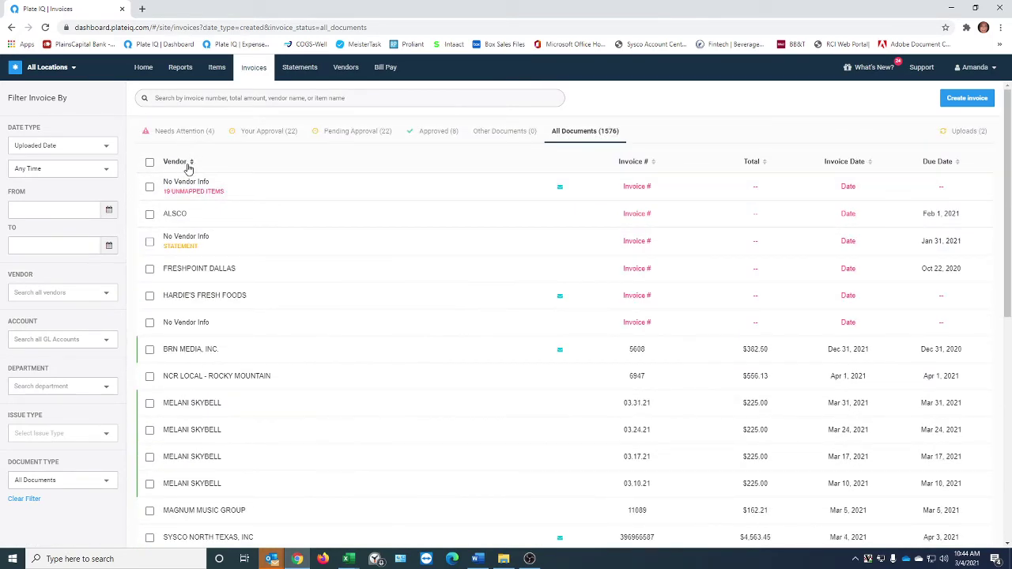
left_click(188, 163)
Open the AFFA PETTY CASH invoice PC022821, look through all pages of its attached document and close it.
scroll(287, 363, "down", 2)
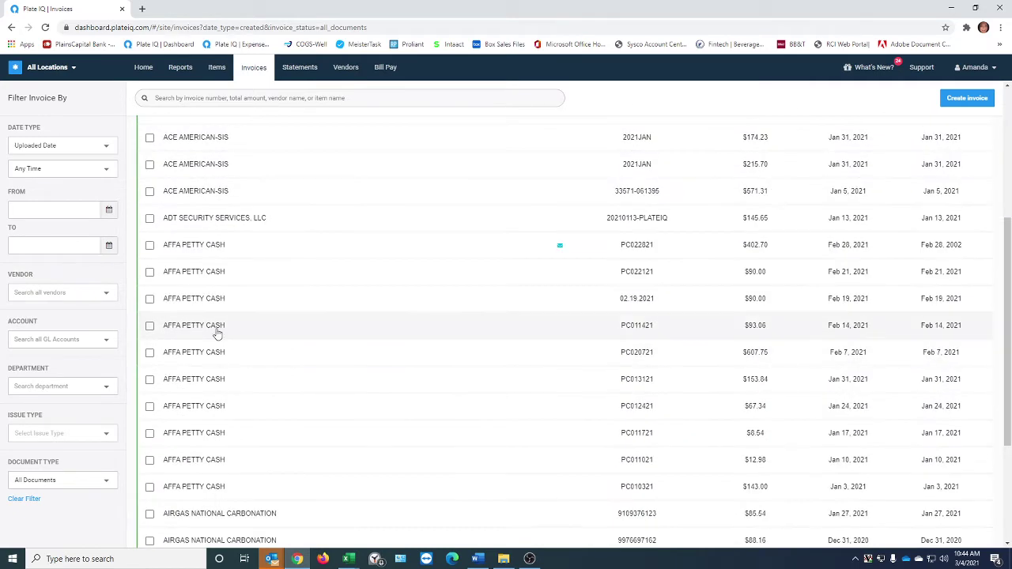
scroll(274, 343, "down", 3)
scroll(224, 294, "up", 4)
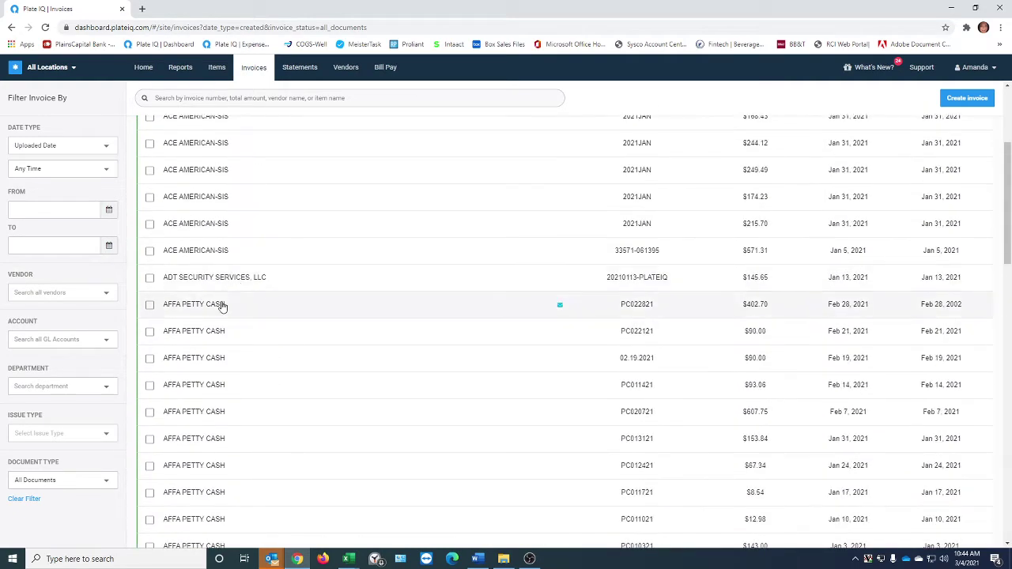
left_click(218, 306)
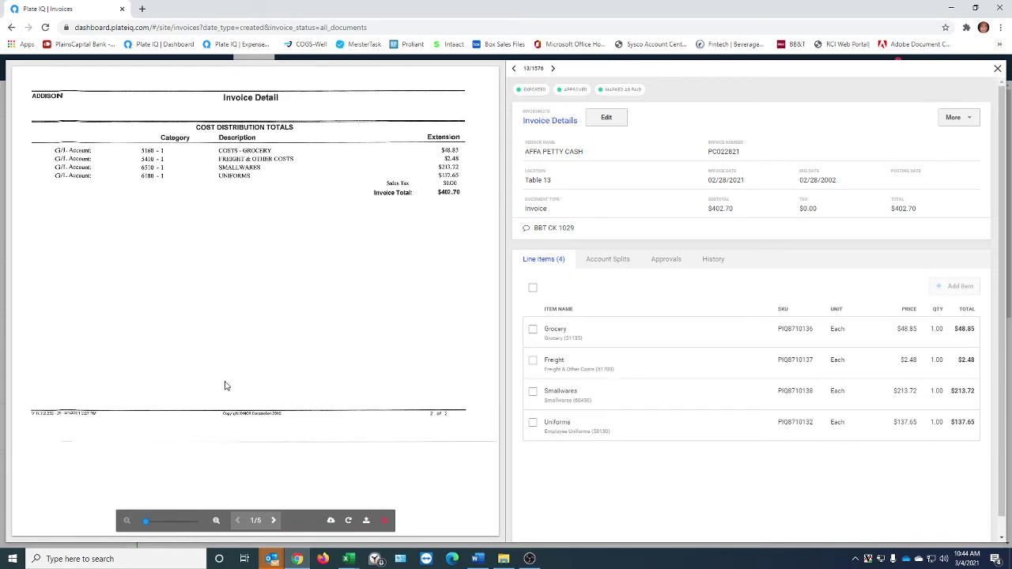
left_click(273, 520)
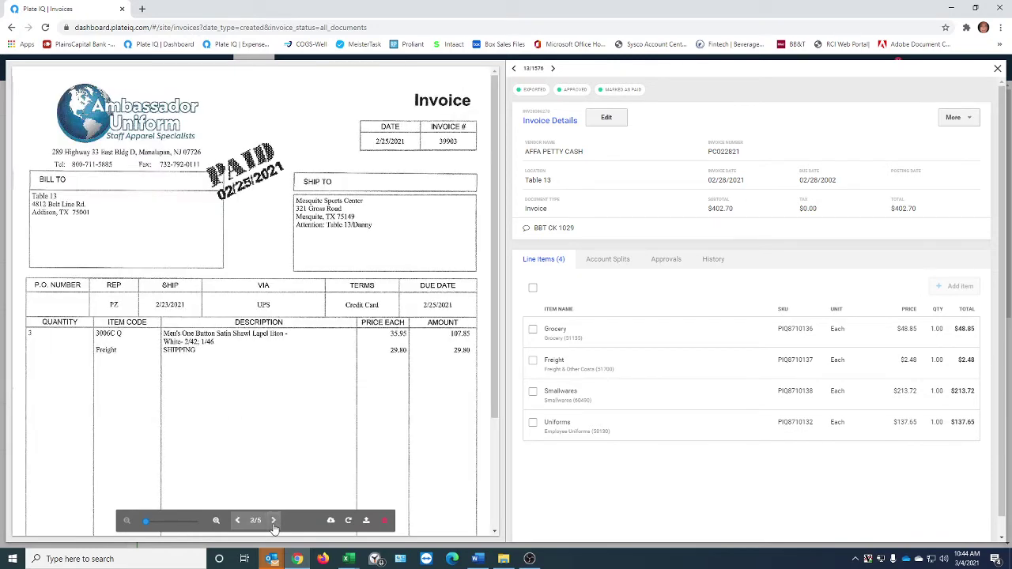
left_click(273, 521)
left_click(274, 520)
left_click(273, 520)
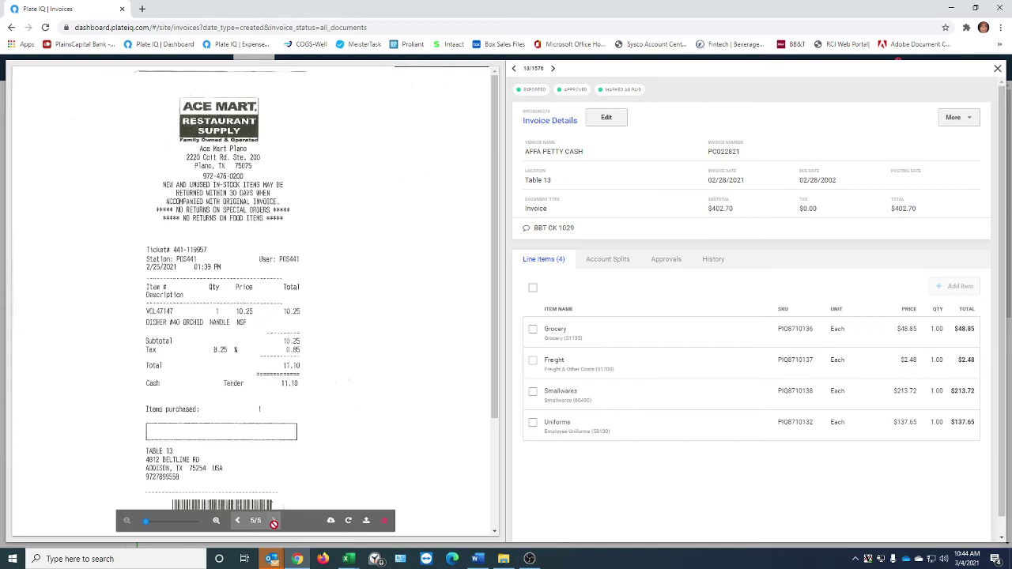
left_click(237, 521)
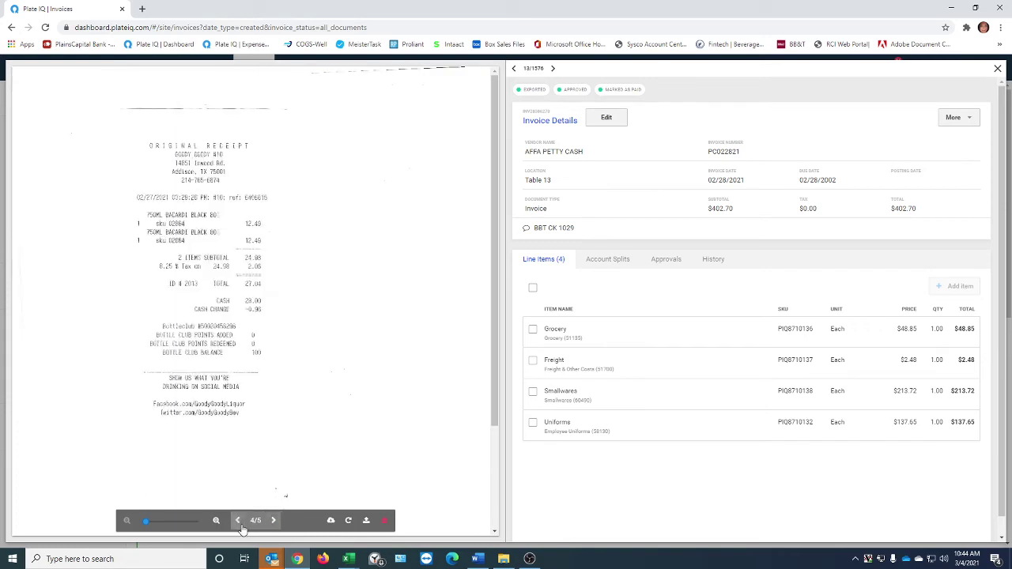
left_click(237, 522)
left_click(237, 520)
left_click(237, 520)
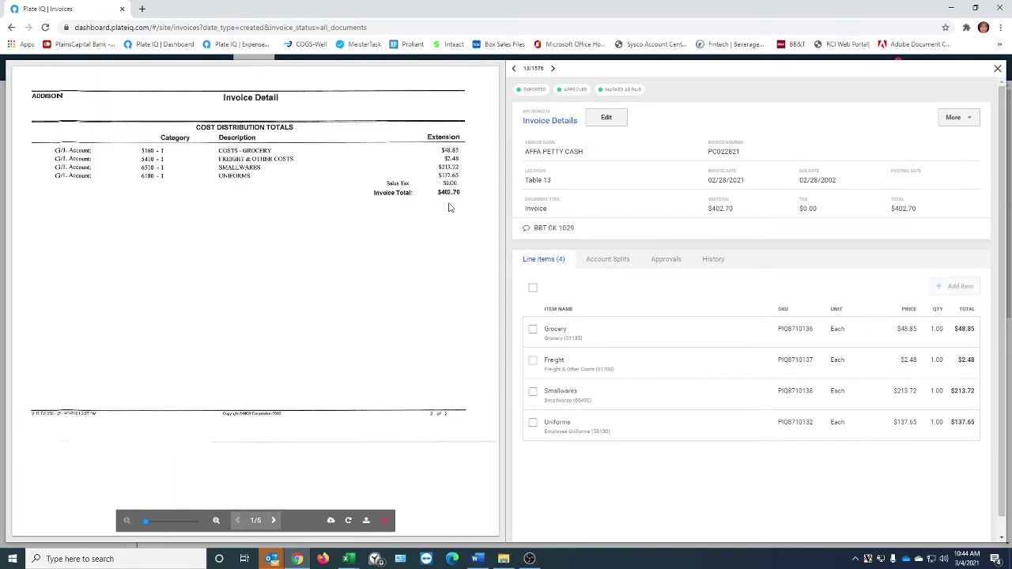
left_click(997, 69)
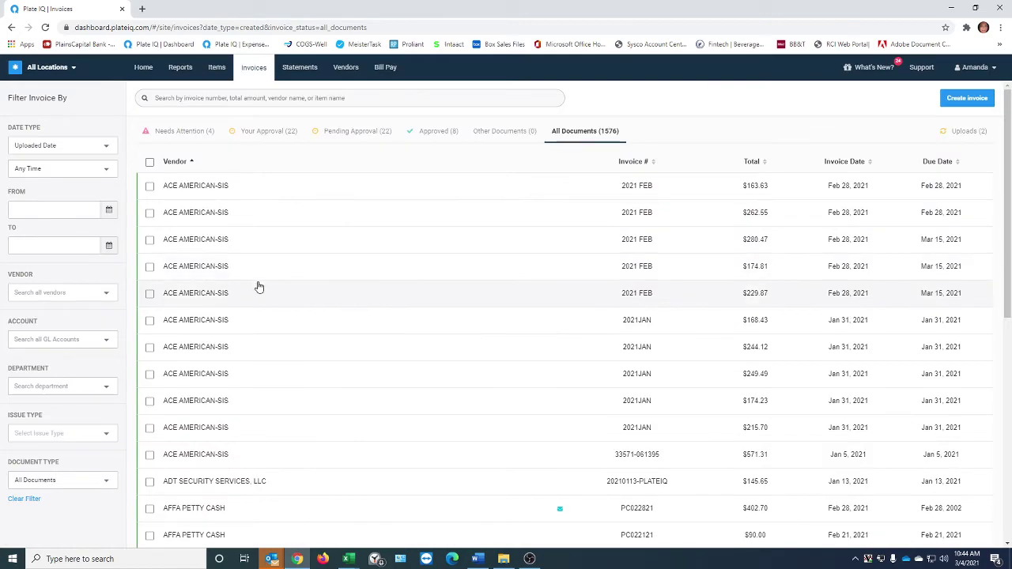
Find the AFFA PETTY CASH invoice PC022121 in the list and look through its attached document to the last page.
scroll(291, 393, "down", 10)
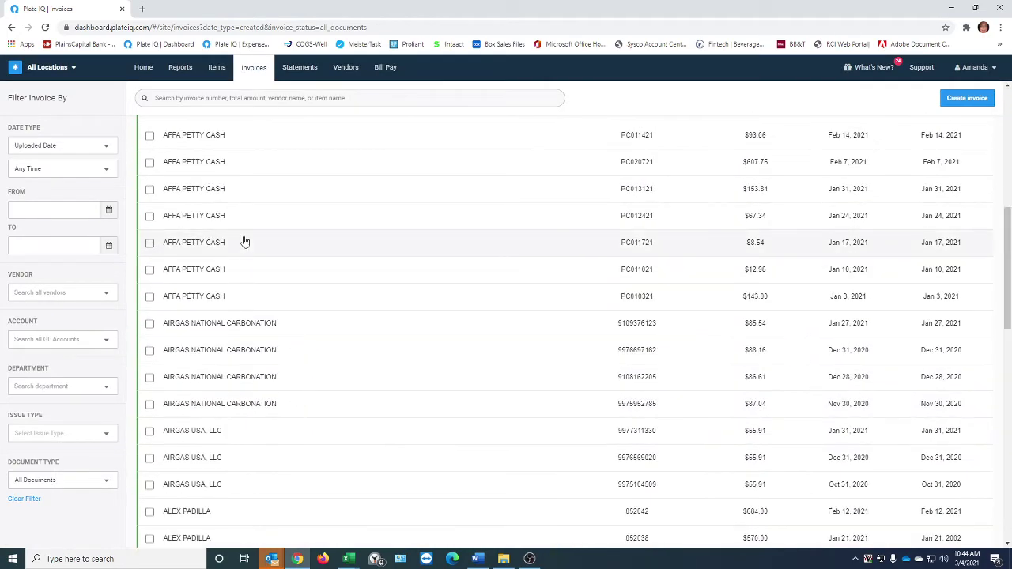
scroll(320, 351, "down", 5)
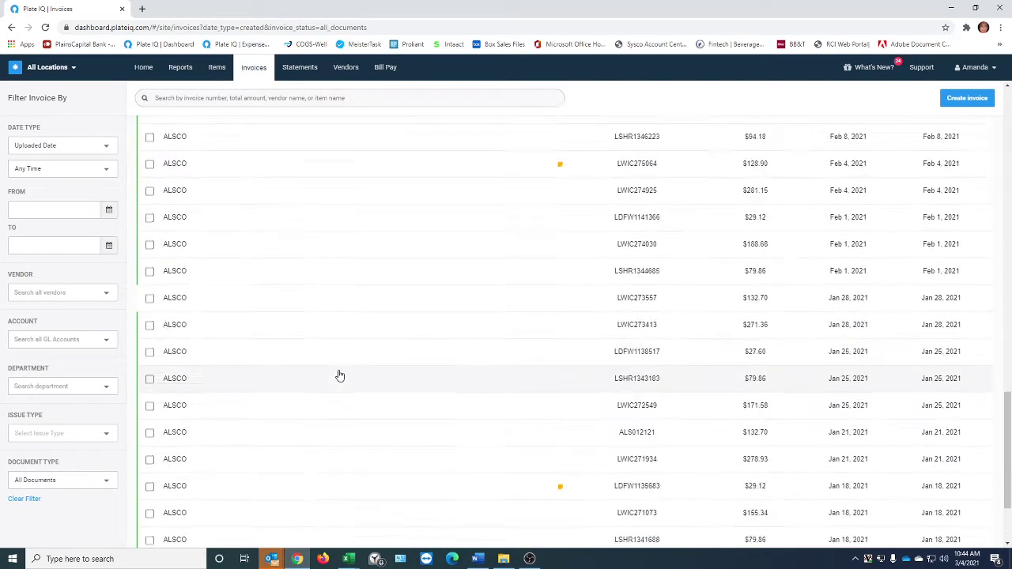
scroll(340, 375, "up", 15)
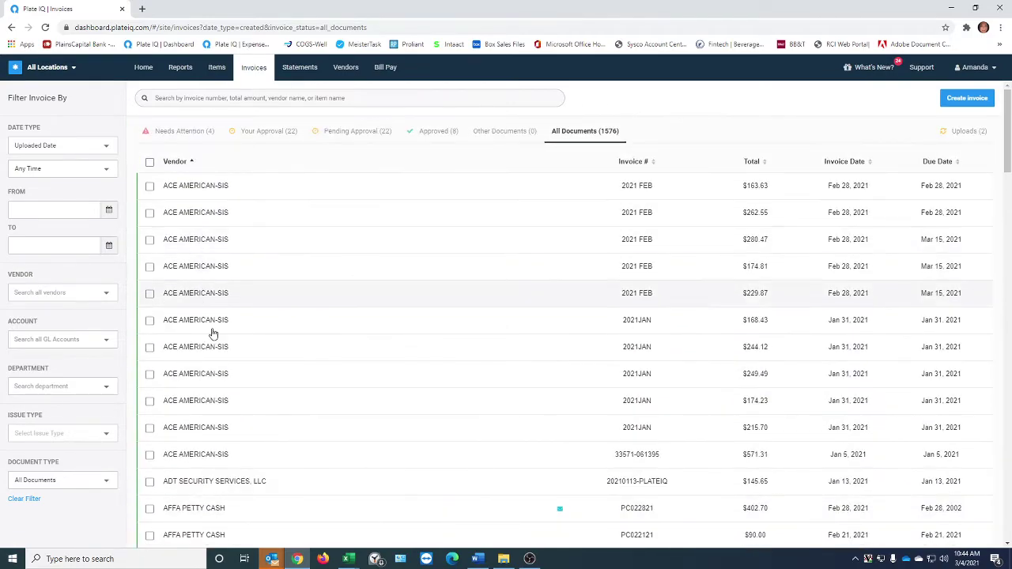
scroll(259, 371, "down", 3)
scroll(260, 372, "down", 3)
scroll(266, 384, "up", 3)
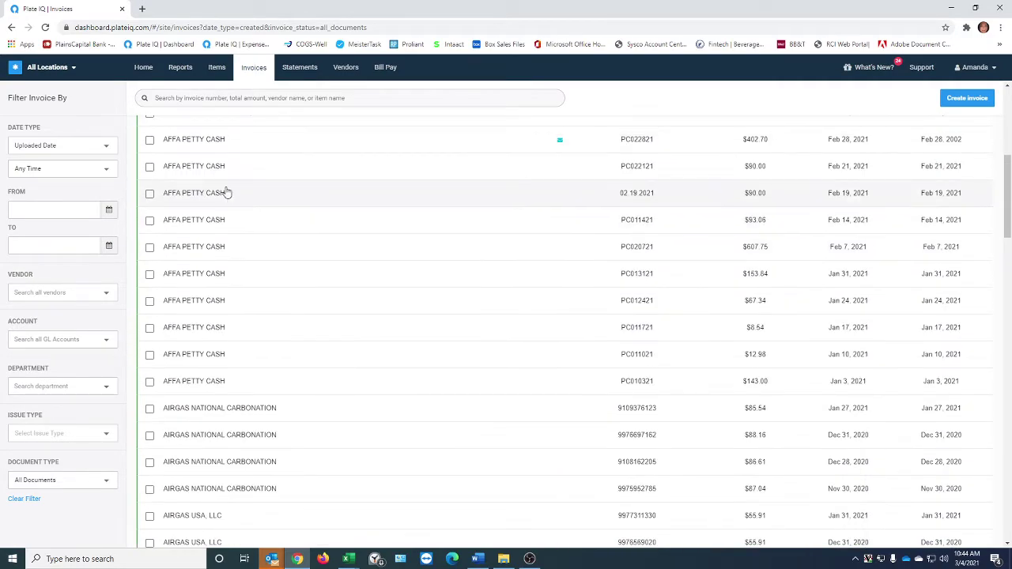
left_click(292, 175)
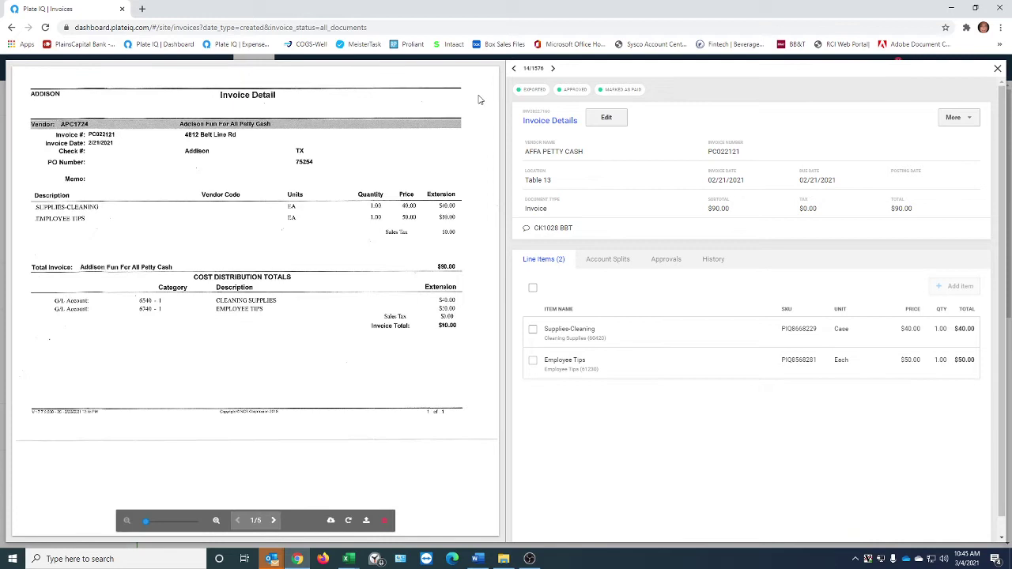
left_click(273, 520)
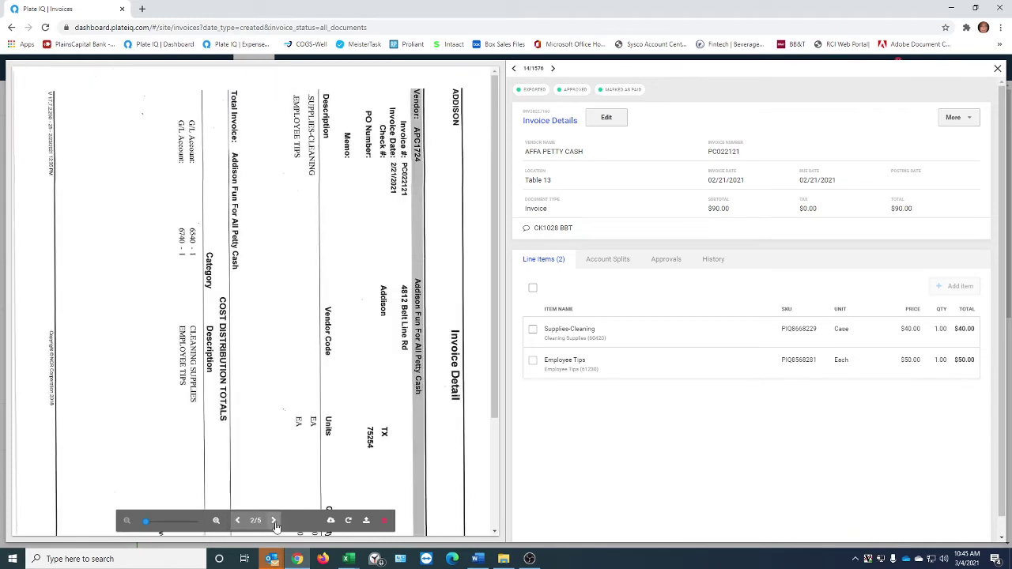
left_click(273, 520)
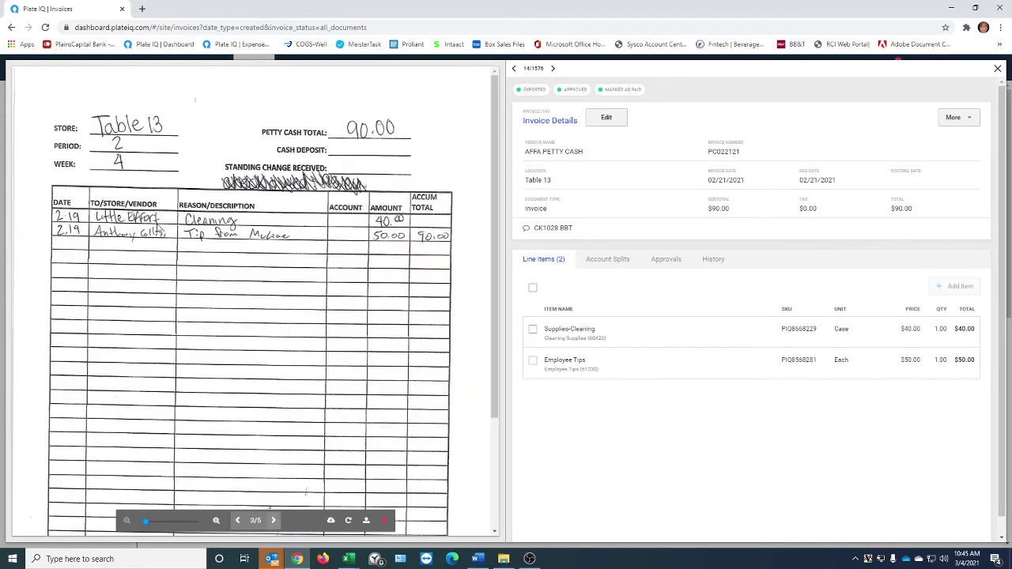
left_click(273, 520)
left_click(274, 520)
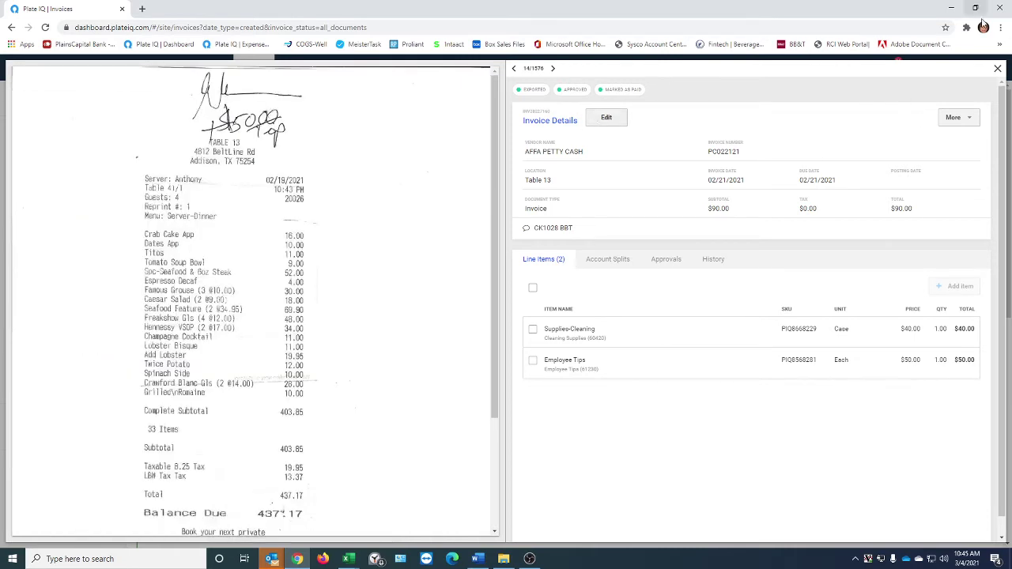
Close the petty cash invoice, reopen the invoices list and search all documents for 123.
left_click(998, 70)
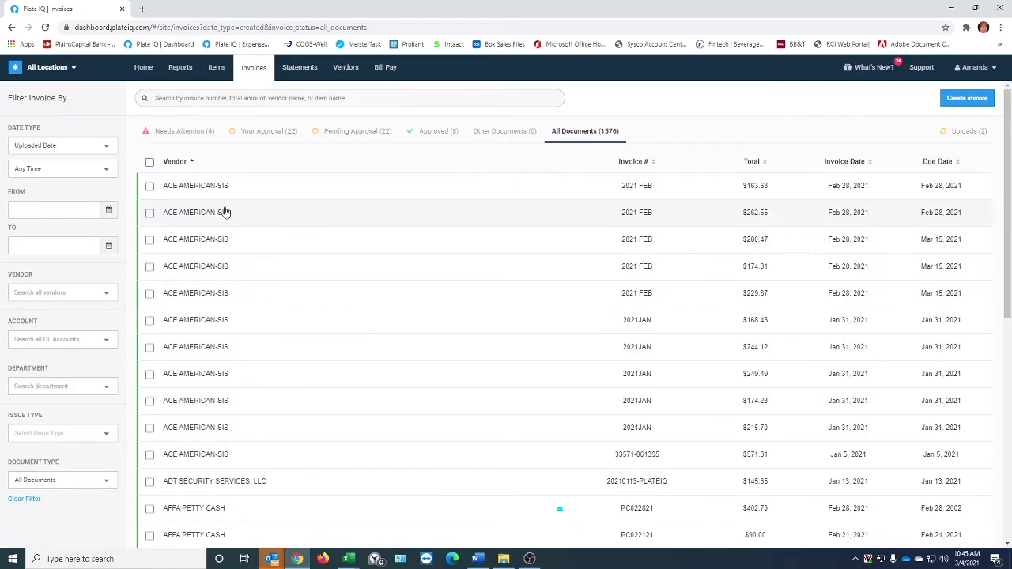
left_click(149, 69)
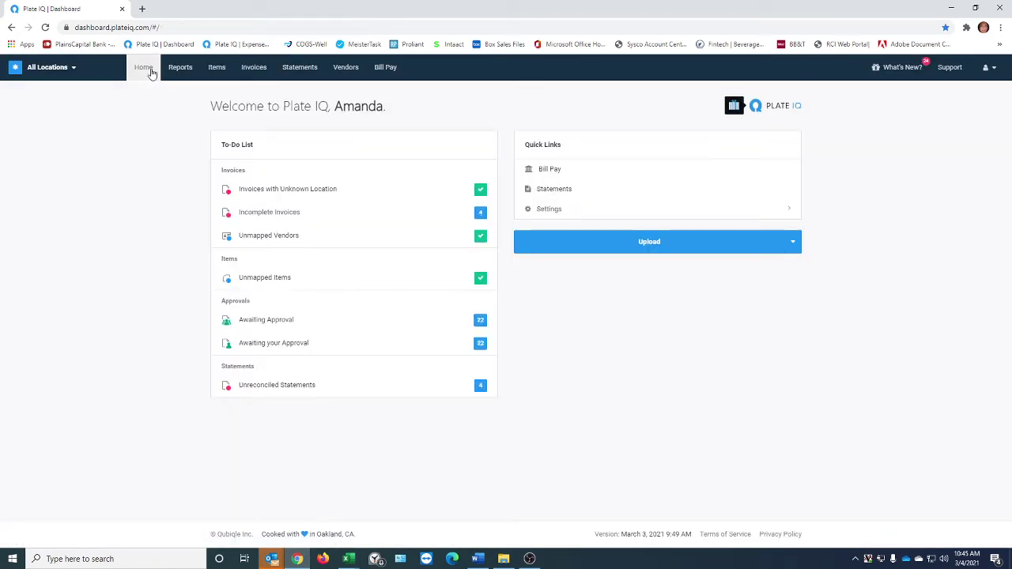
left_click(253, 67)
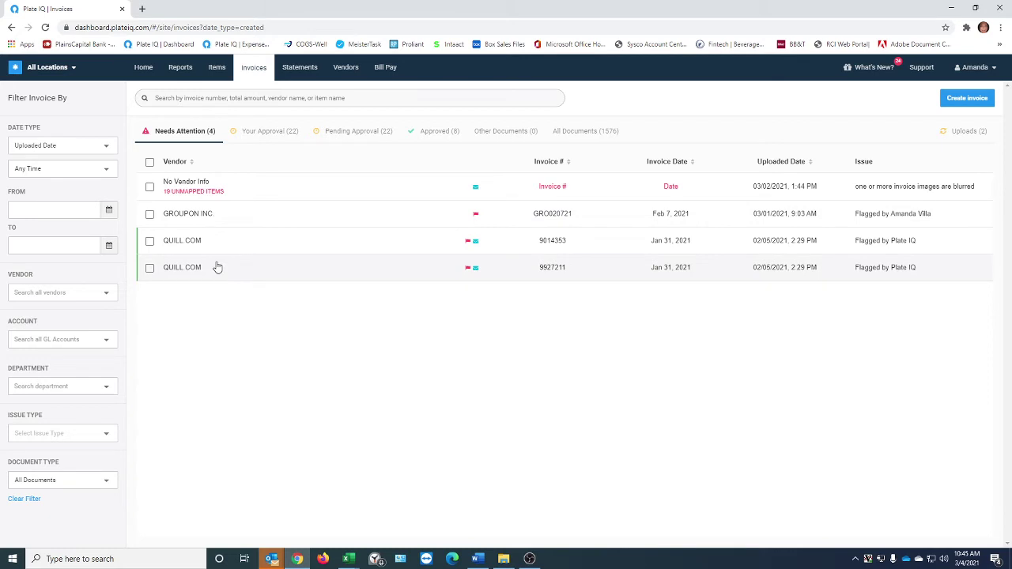
left_click(182, 98)
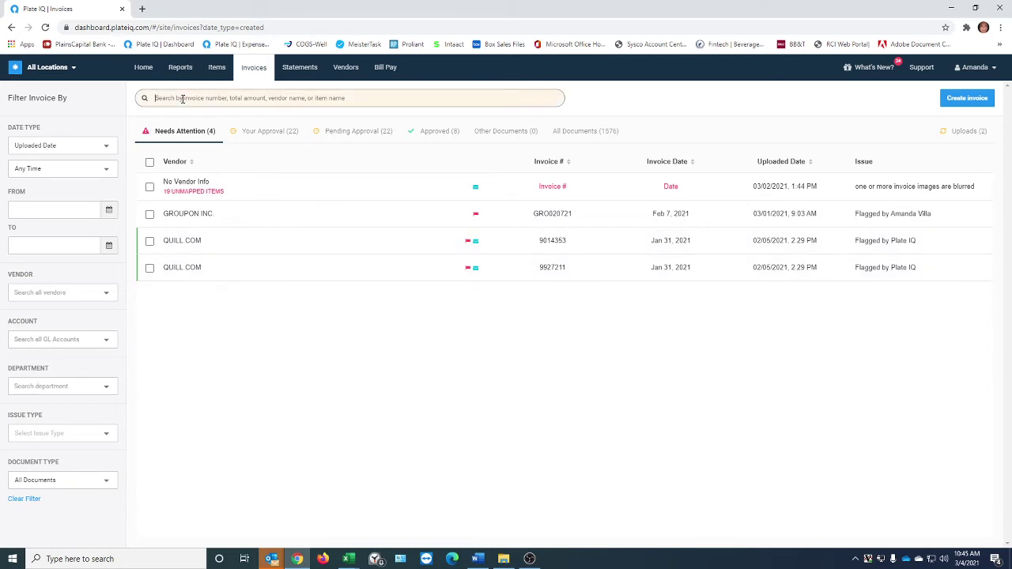
type("123")
key("Return")
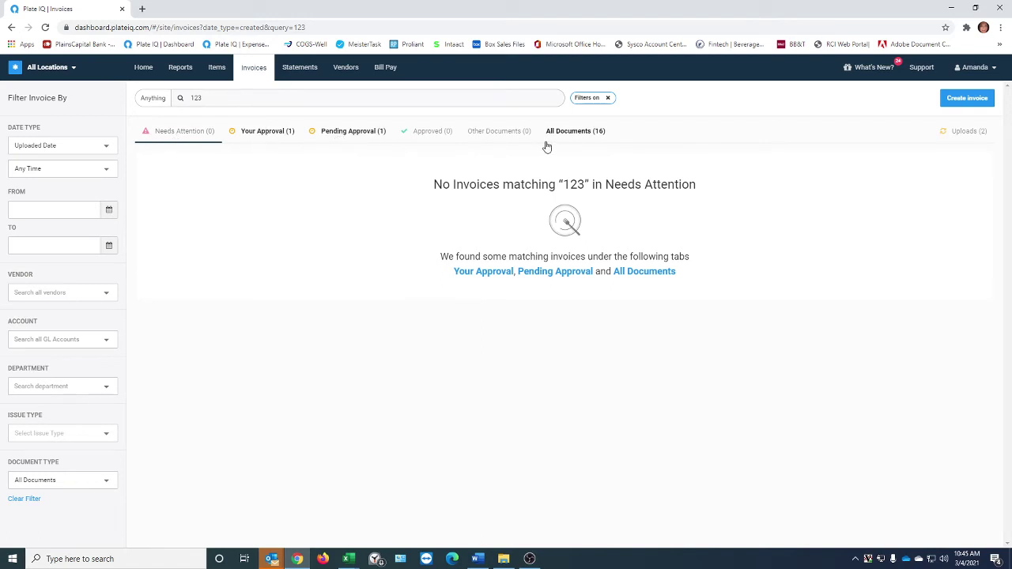
left_click(649, 280)
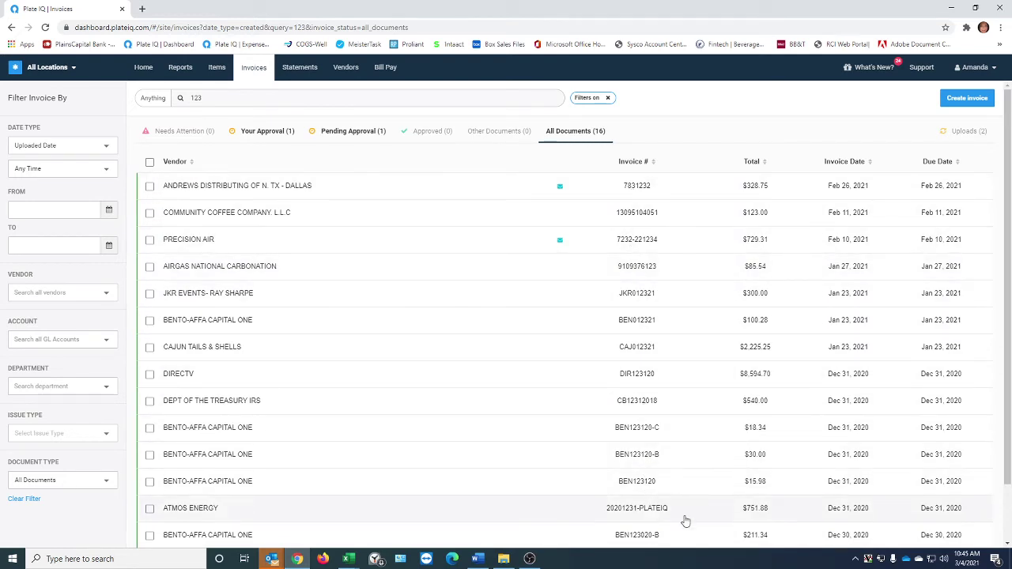
Open the COMMUNITY COFFEE COMPANY invoice, check its export and payment status, and open the payment check.
left_click(275, 212)
mouse_move(603, 94)
mouse_move(525, 96)
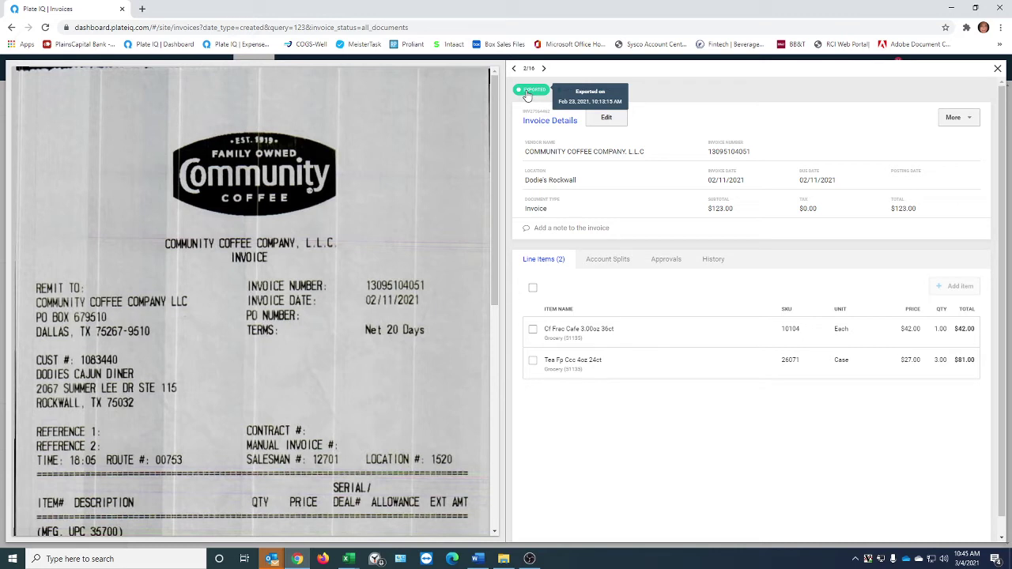
mouse_move(569, 93)
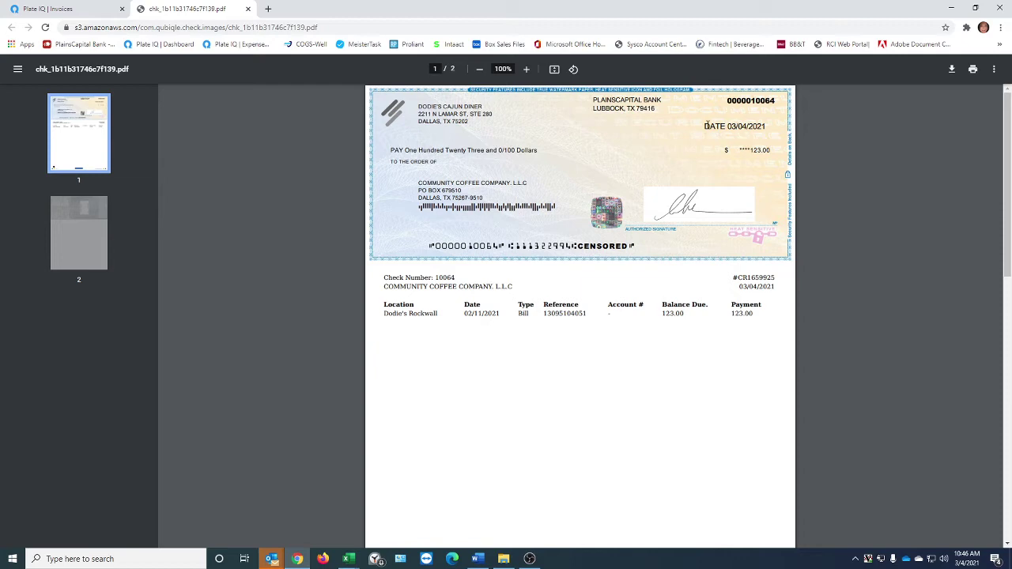
Examine the check's date, payer, payee and remittance details, and close the check and its invoice.
left_click_drag(705, 126, 768, 125)
left_click(768, 124)
left_click_drag(768, 124, 702, 128)
left_click(704, 127)
left_click_drag(765, 127, 411, 103)
left_click(543, 183)
scroll(610, 208, "down", 2)
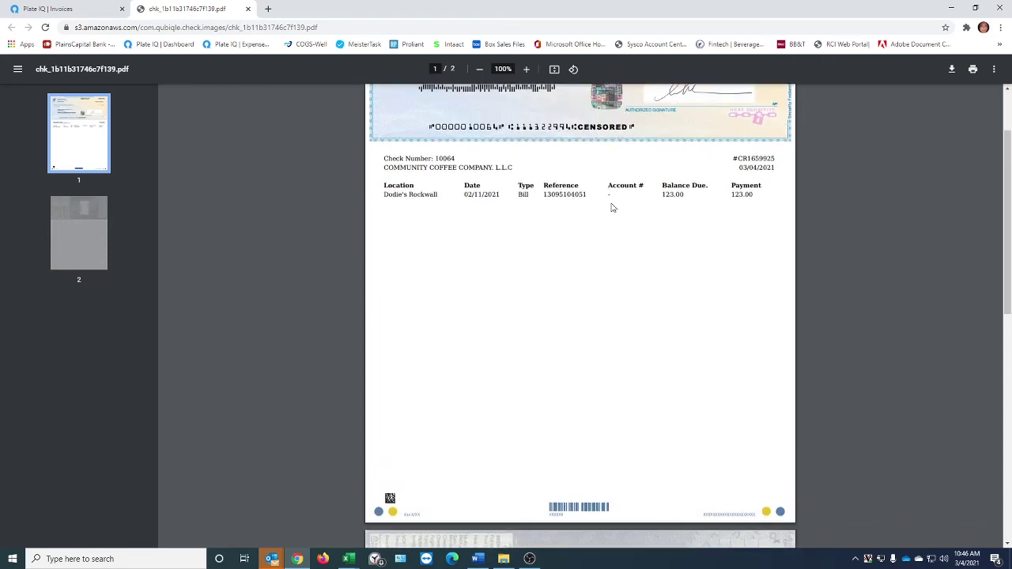
scroll(609, 208, "up", 2)
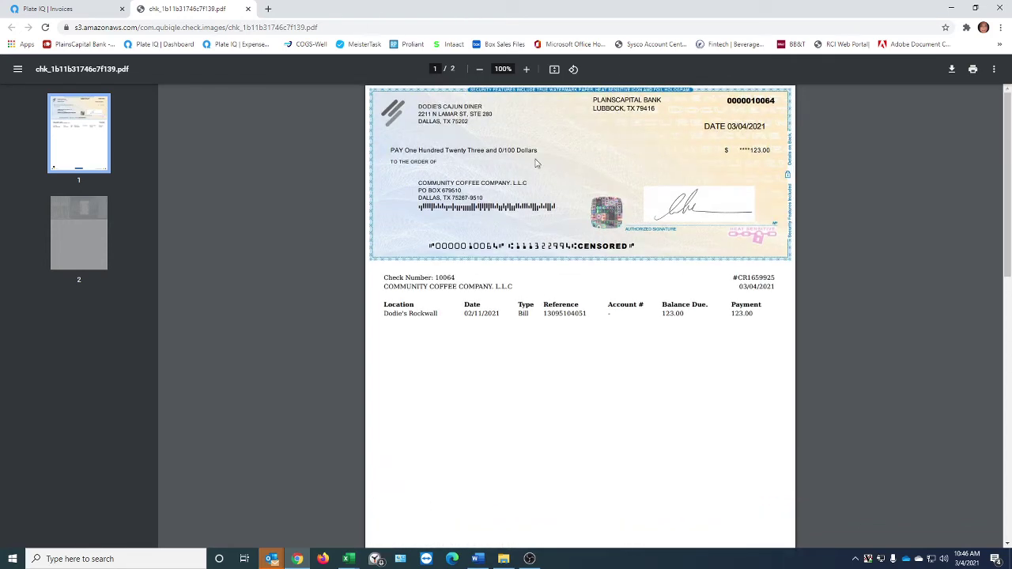
left_click_drag(419, 106, 573, 295)
left_click(567, 279)
left_click(247, 9)
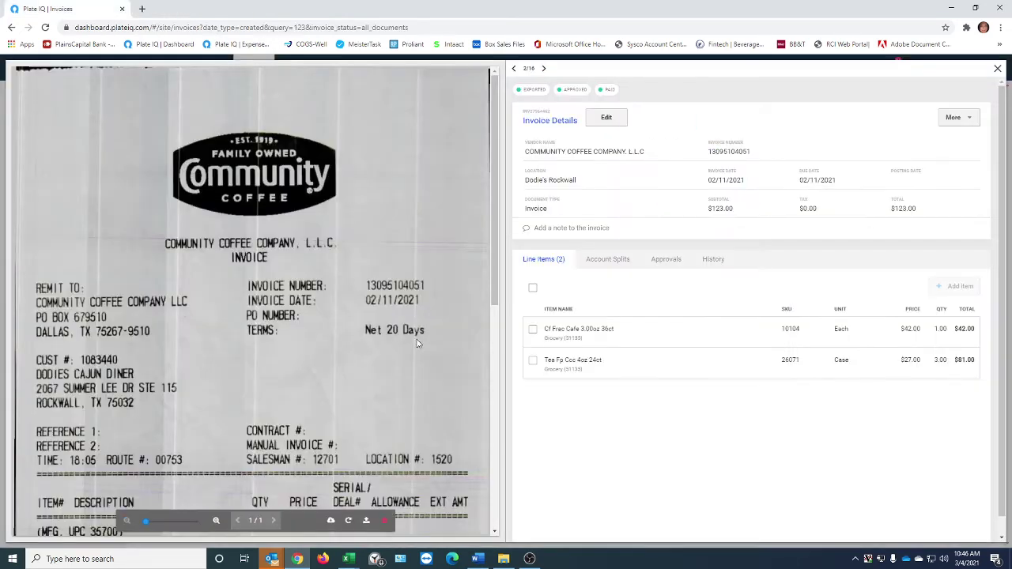
left_click(997, 71)
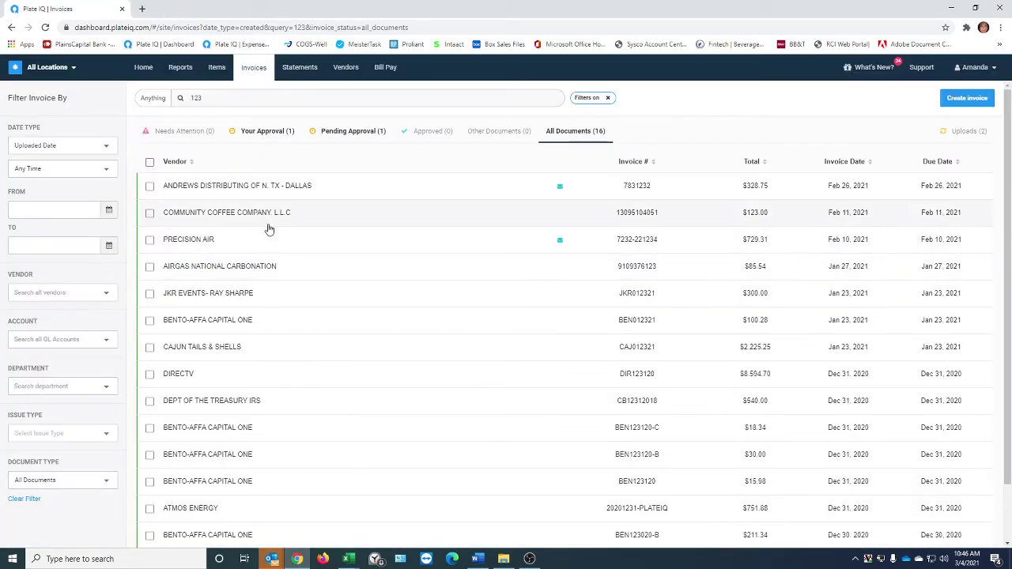
Clear the invoice search and open the ALSCO (Shreveport, LA) vendor's invoice LSHR1344685 with its payment document.
left_click(607, 97)
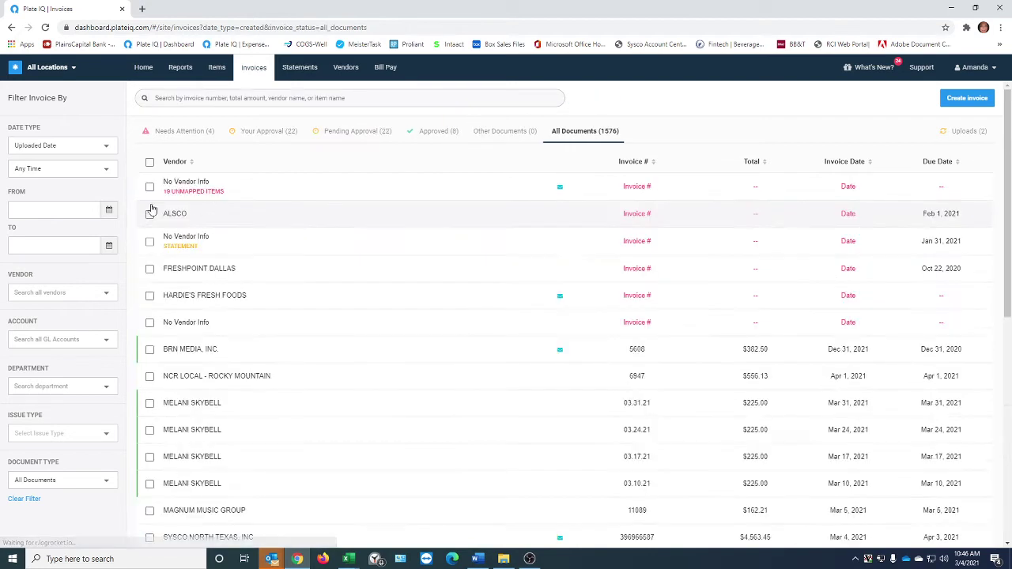
left_click(345, 67)
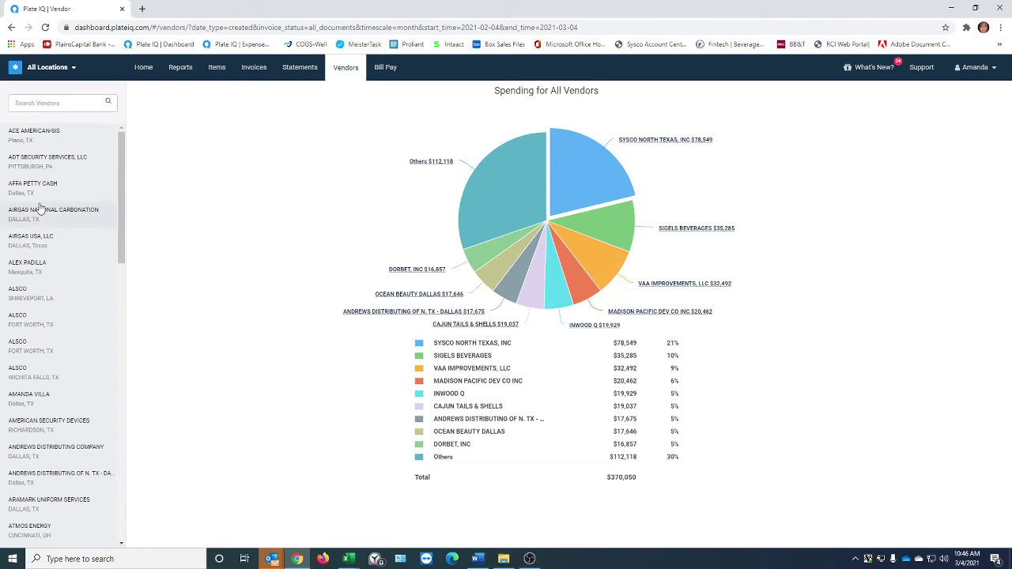
left_click(60, 293)
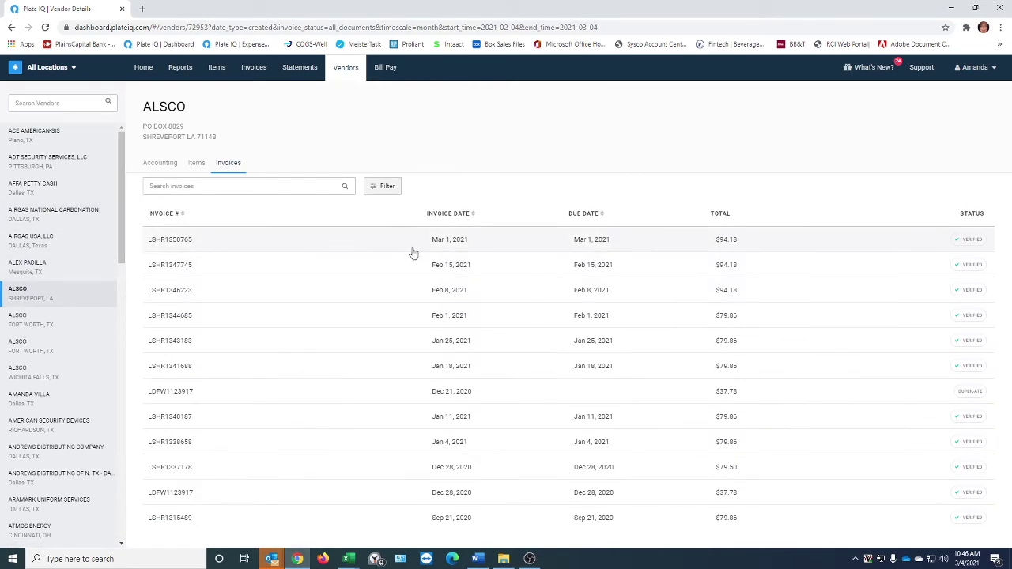
left_click(401, 331)
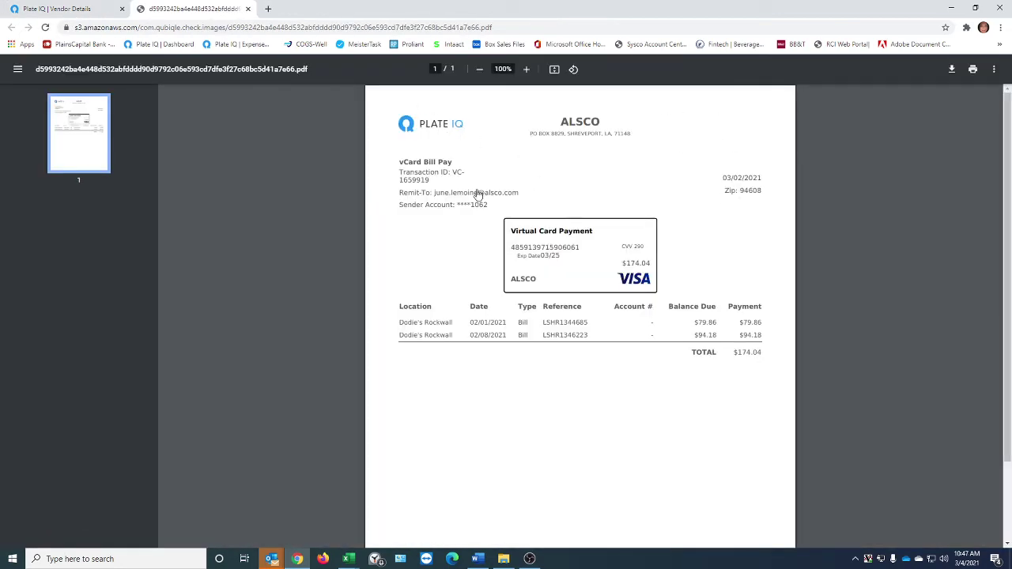
Examine the vCard payment type, card details and total on the payment document, and close it and the invoice.
left_click_drag(400, 164, 421, 161)
left_click(426, 163)
left_click(511, 248)
left_click_drag(397, 161, 427, 161)
left_click(417, 169)
left_click_drag(734, 354, 764, 353)
left_click(597, 324)
left_click(248, 9)
mouse_move(601, 100)
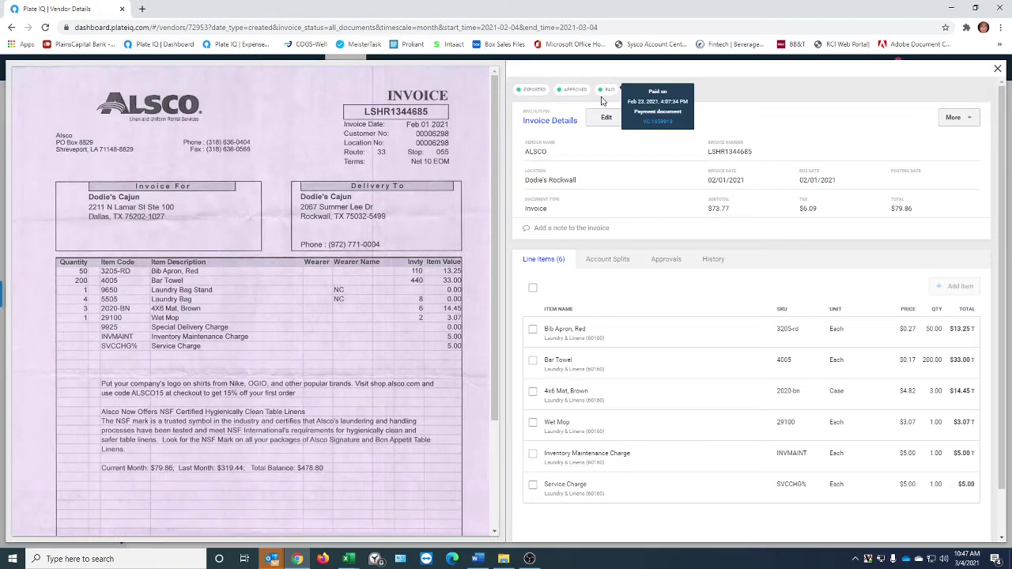
left_click(998, 70)
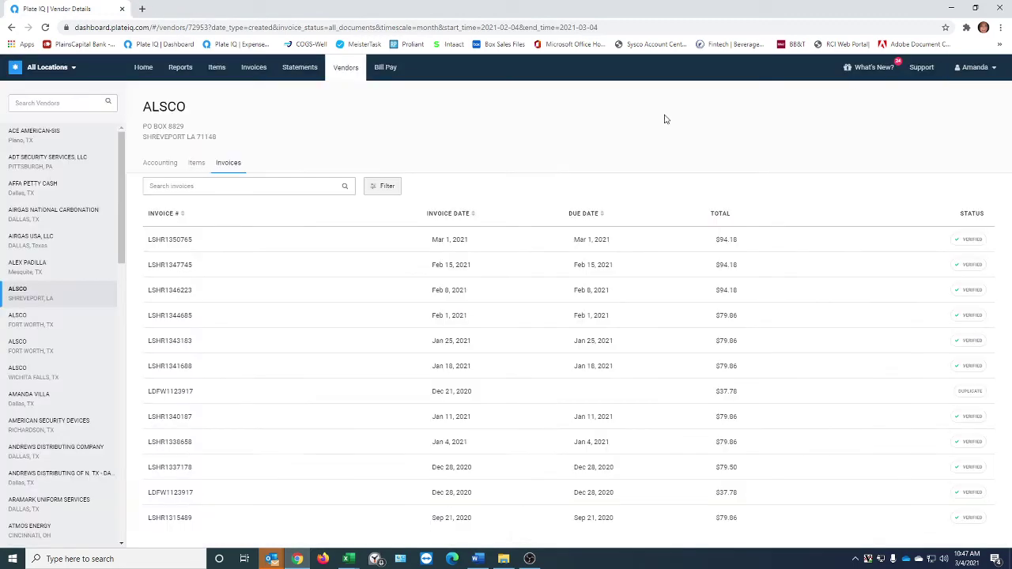
Revisit the home page and invoices list, and open the ALSCO (Shreveport, LA) vendor's invoices from the vendor list.
left_click(145, 68)
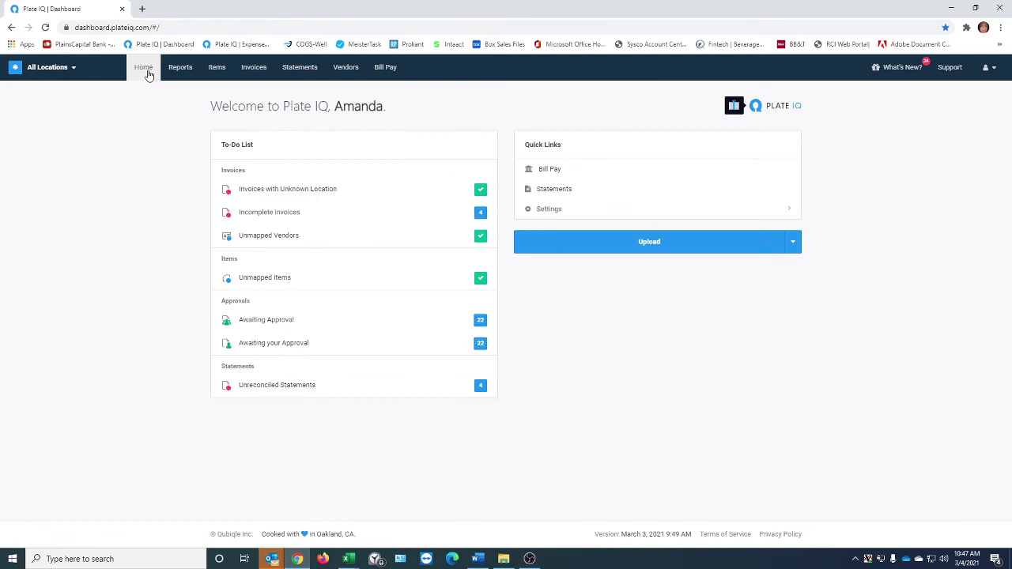
left_click(254, 68)
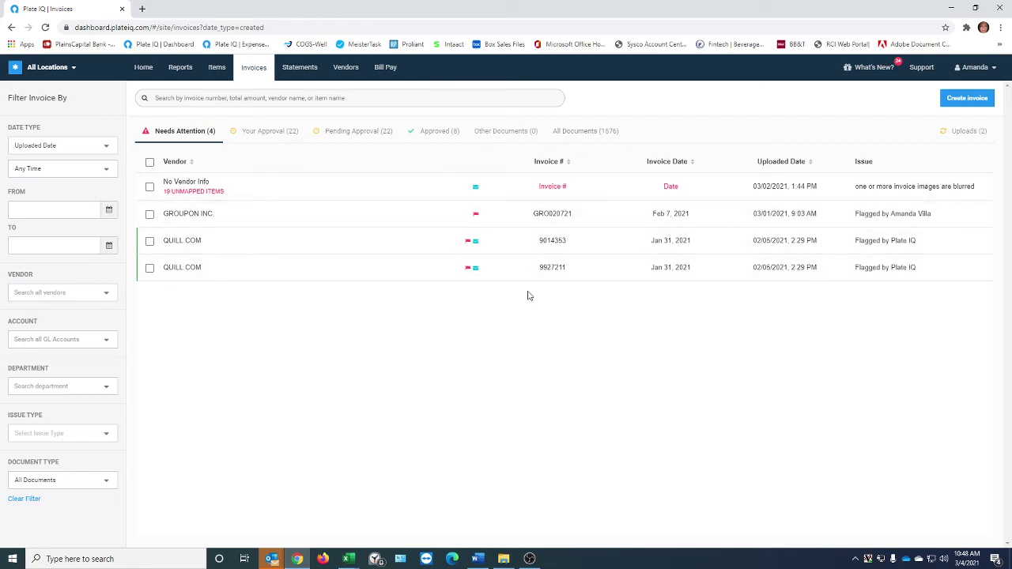
left_click(345, 79)
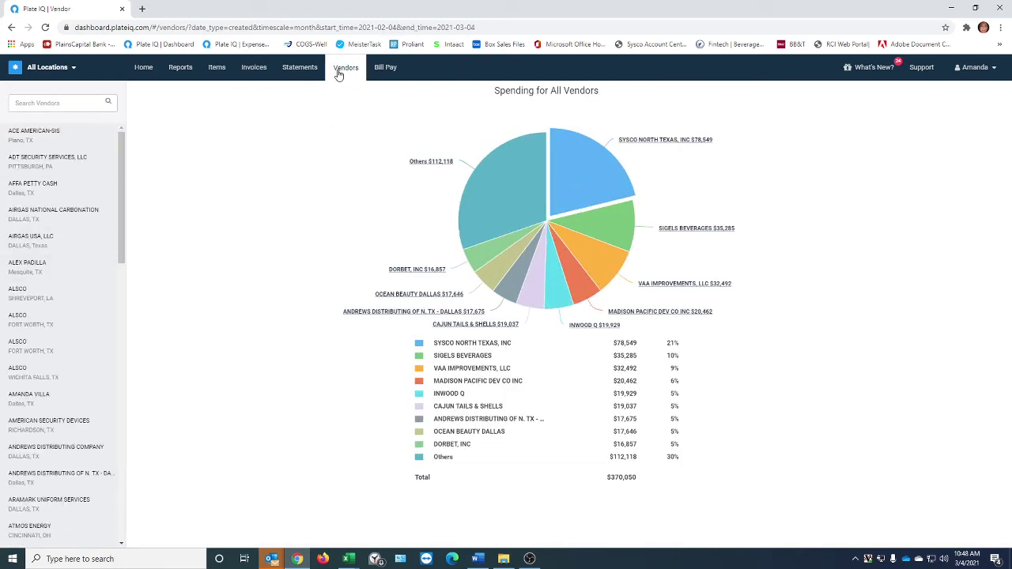
left_click(33, 298)
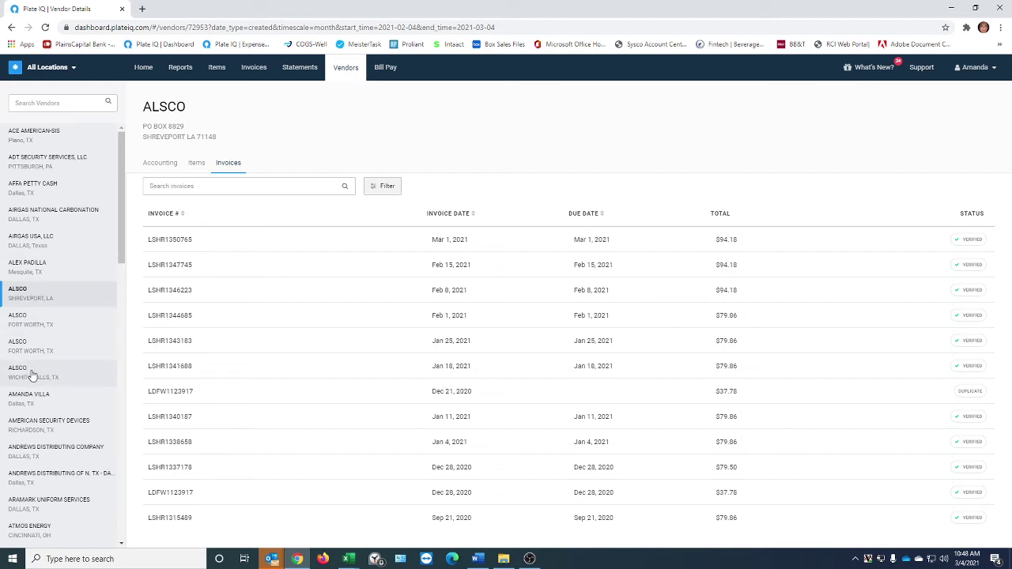
Switch the location to Stan's Blue Note and back to all Tablespoon locations, and reopen the ALSCO (Shreveport, LA) vendor.
left_click(56, 67)
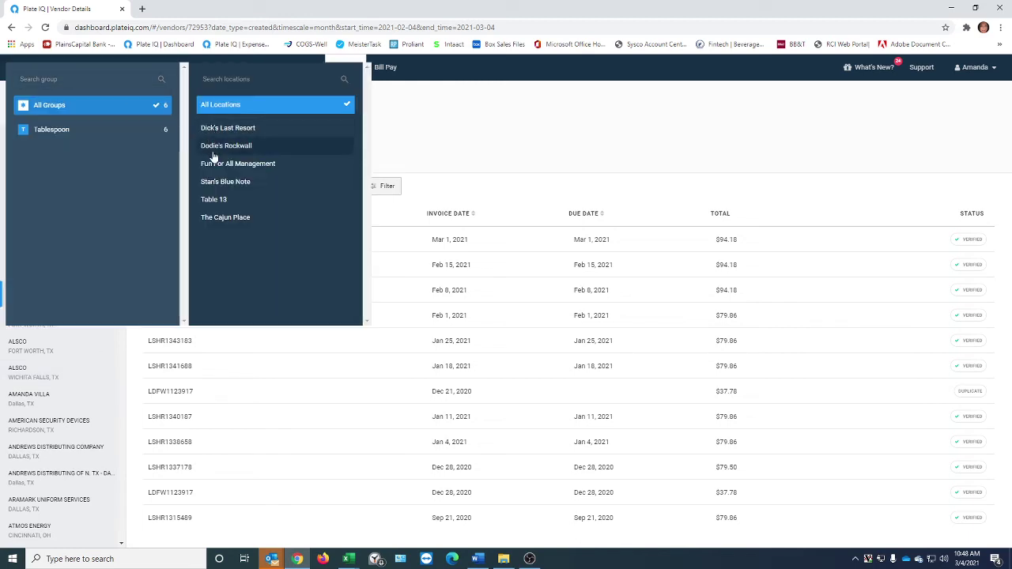
left_click(212, 182)
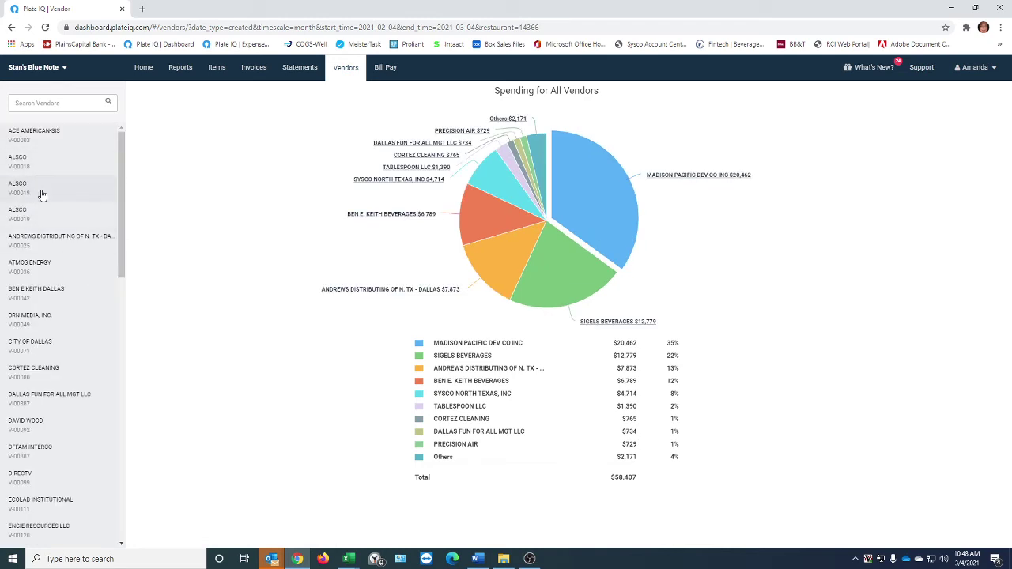
left_click(54, 70)
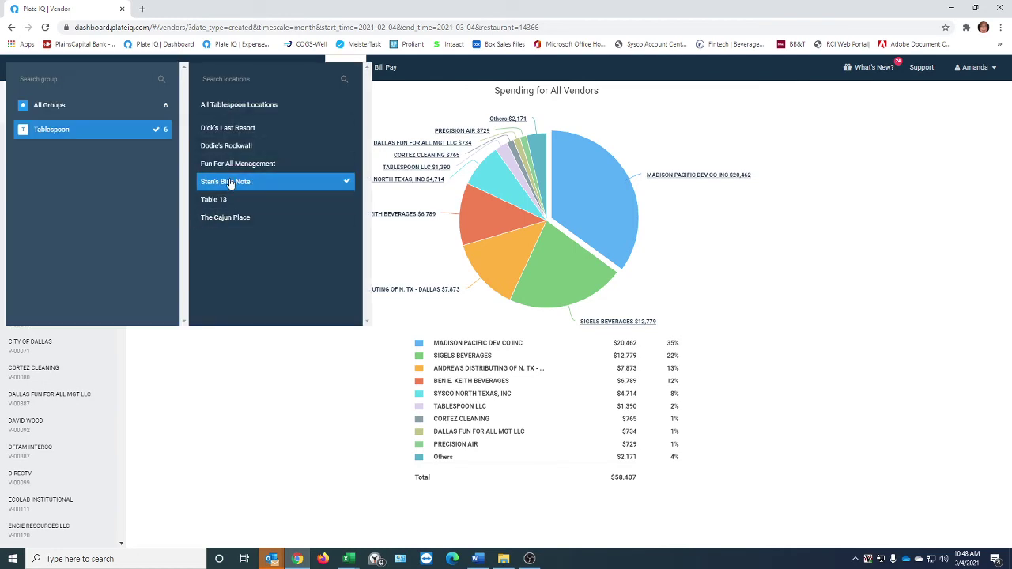
left_click(216, 106)
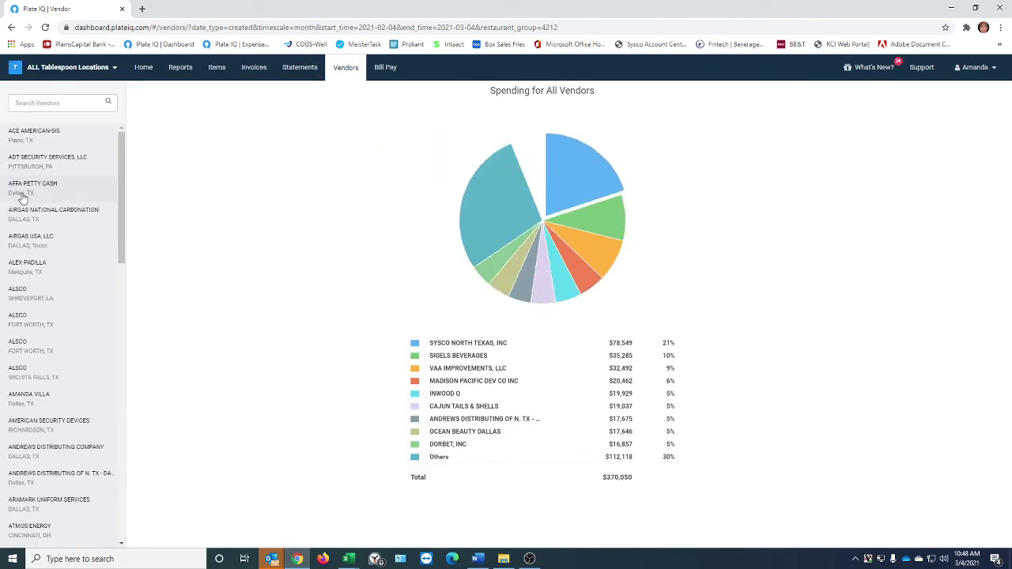
left_click(31, 290)
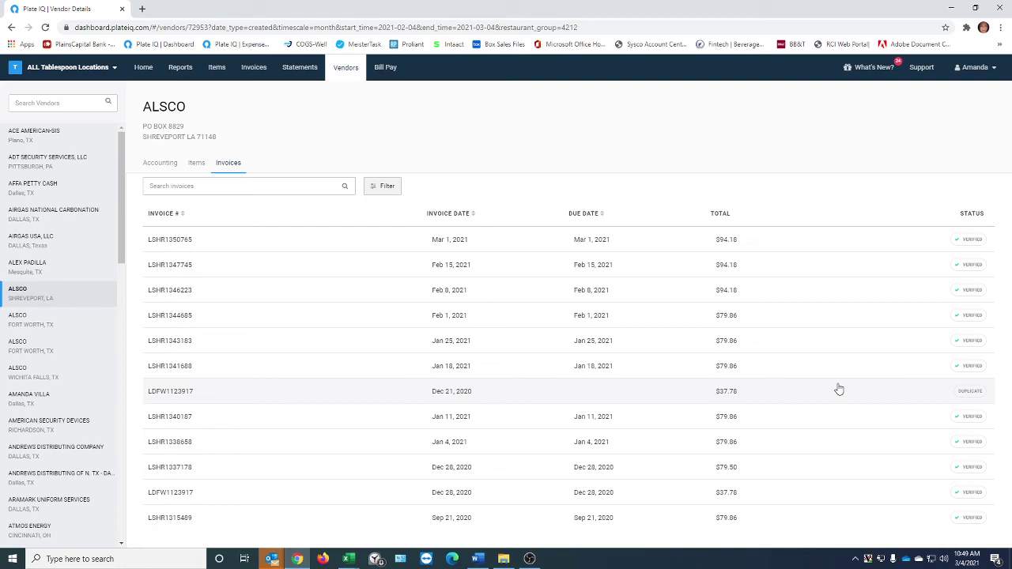
Review the duplicate invoice LDFW1123917 and the payment status of invoice LSHR1346223, closing each one.
left_click(623, 395)
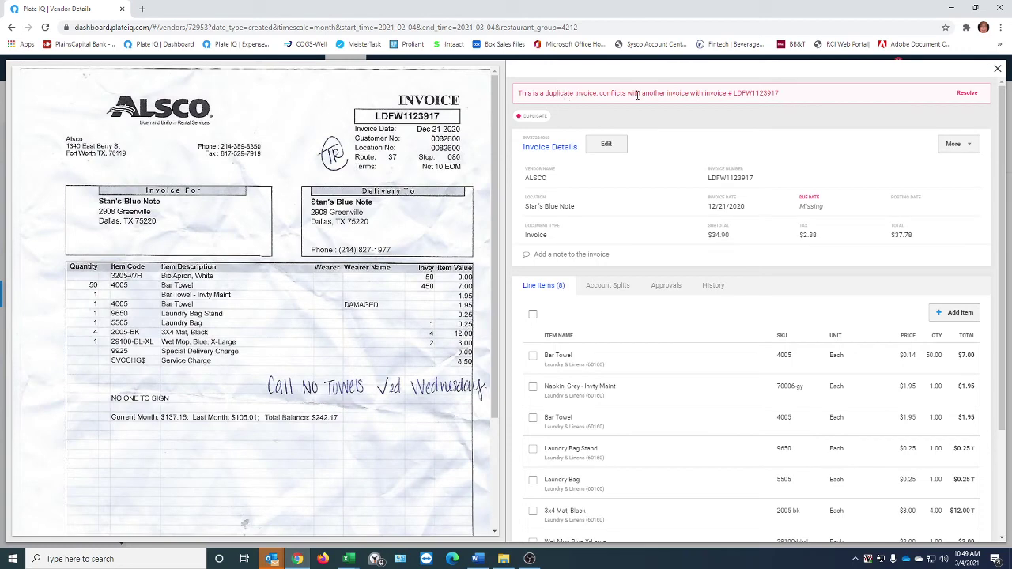
left_click(996, 70)
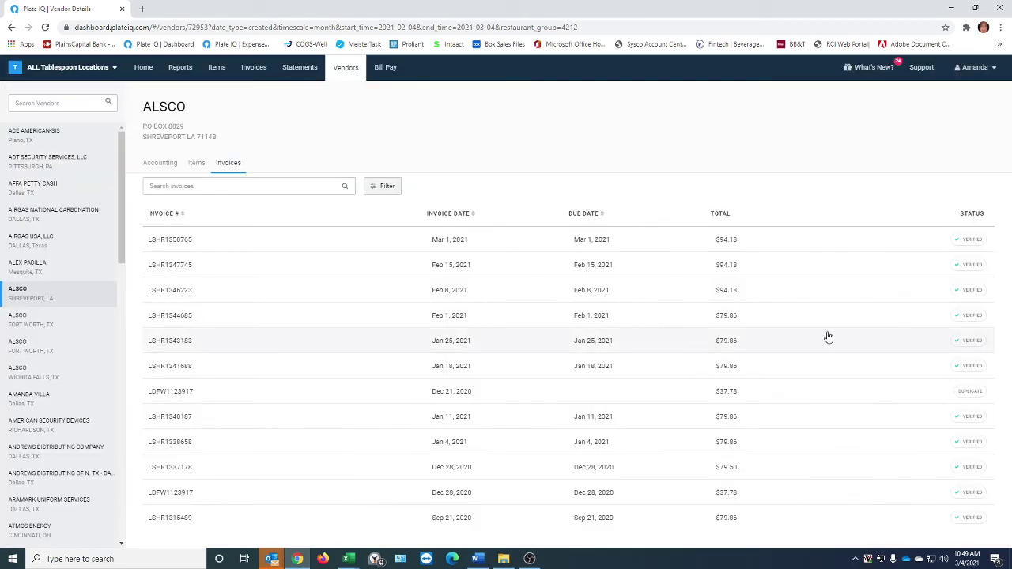
left_click(693, 299)
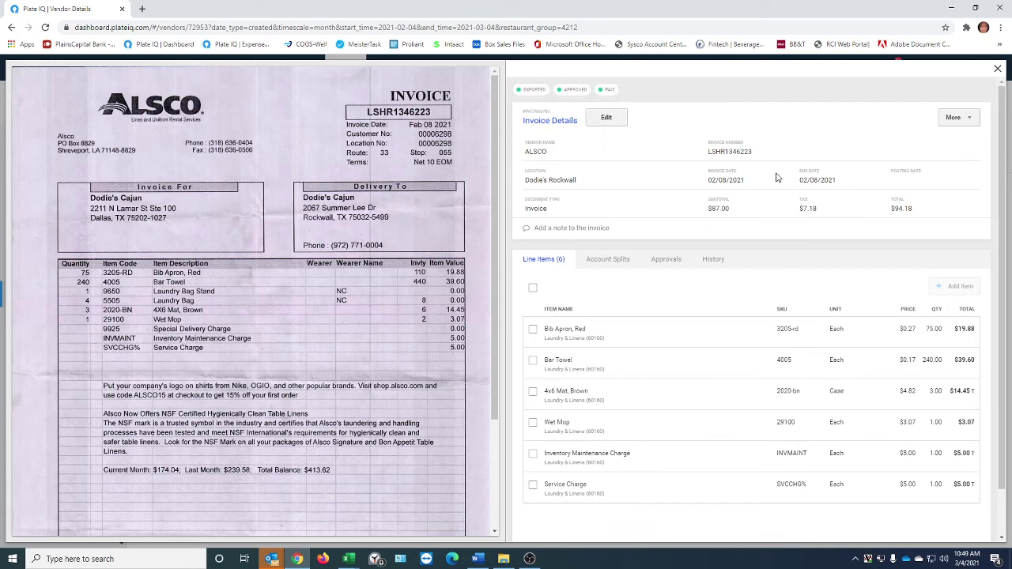
mouse_move(607, 91)
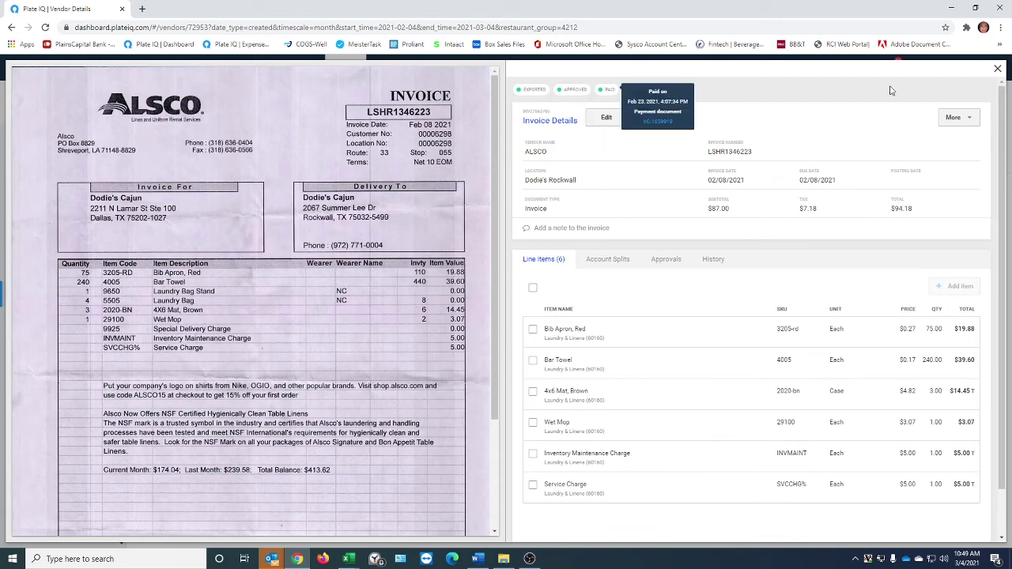
left_click(996, 70)
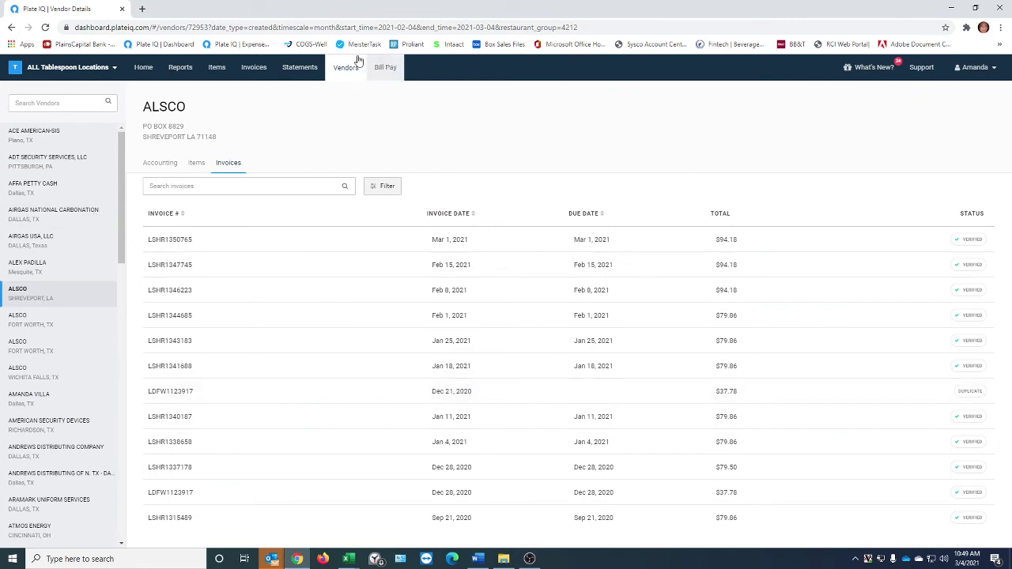
On the ALSCO (Shreveport, LA) vendor's items list, assign the laundry bag stand and laundry bag to the Laundry & Linens (60160) account.
left_click(172, 187)
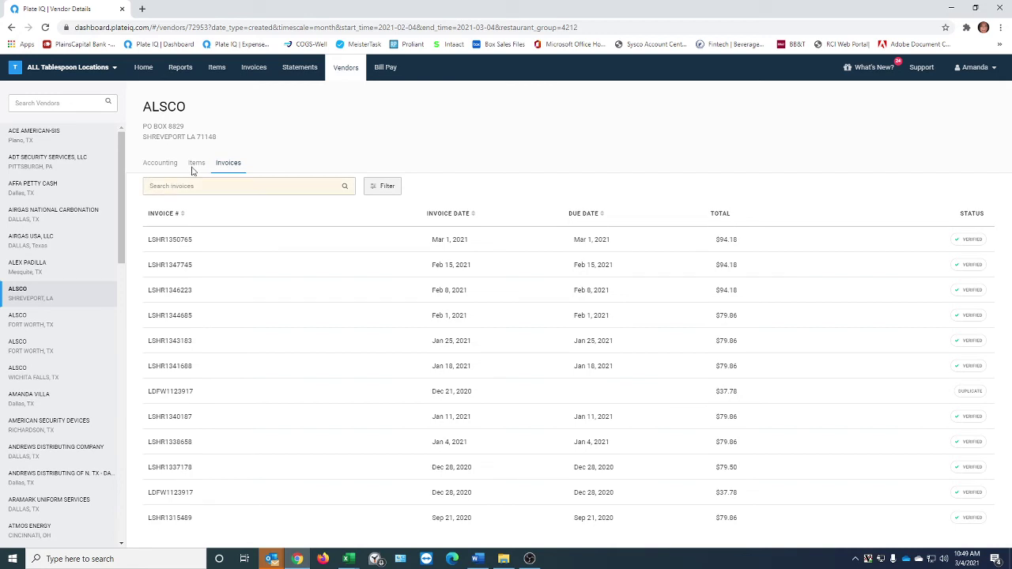
left_click(194, 166)
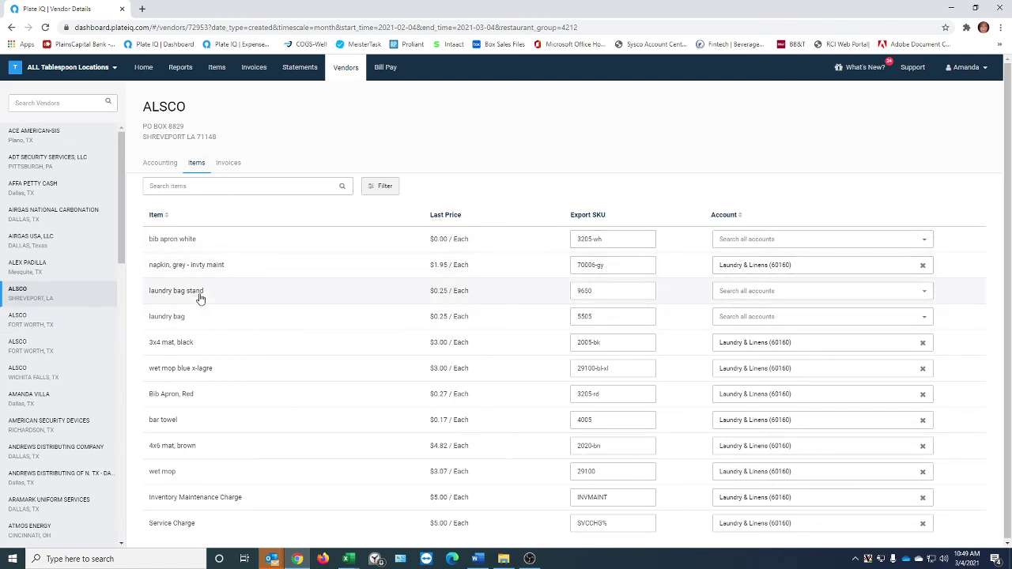
left_click(739, 292)
type("laundr")
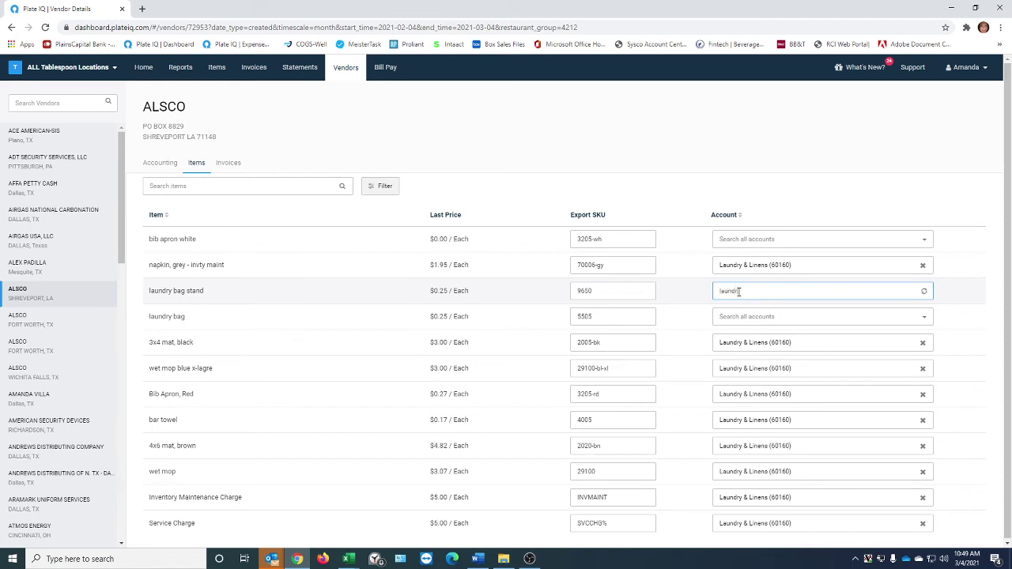
left_click(740, 318)
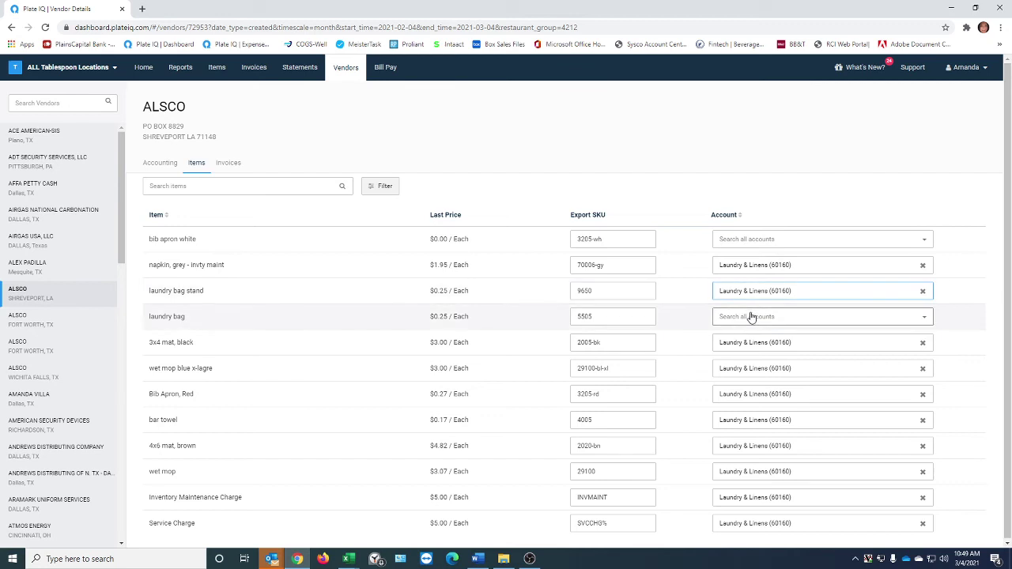
left_click(750, 316)
type("laundr")
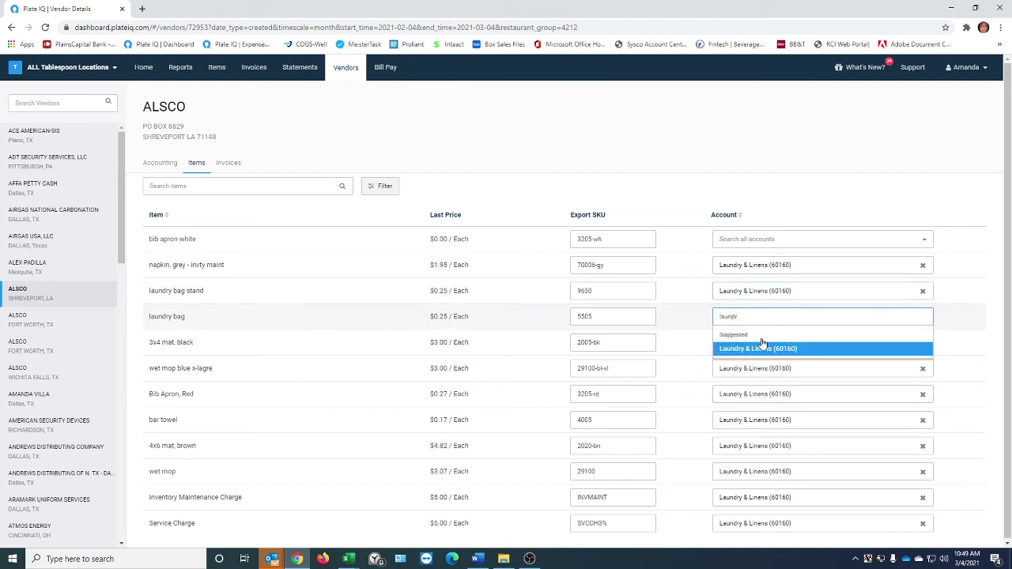
left_click(761, 348)
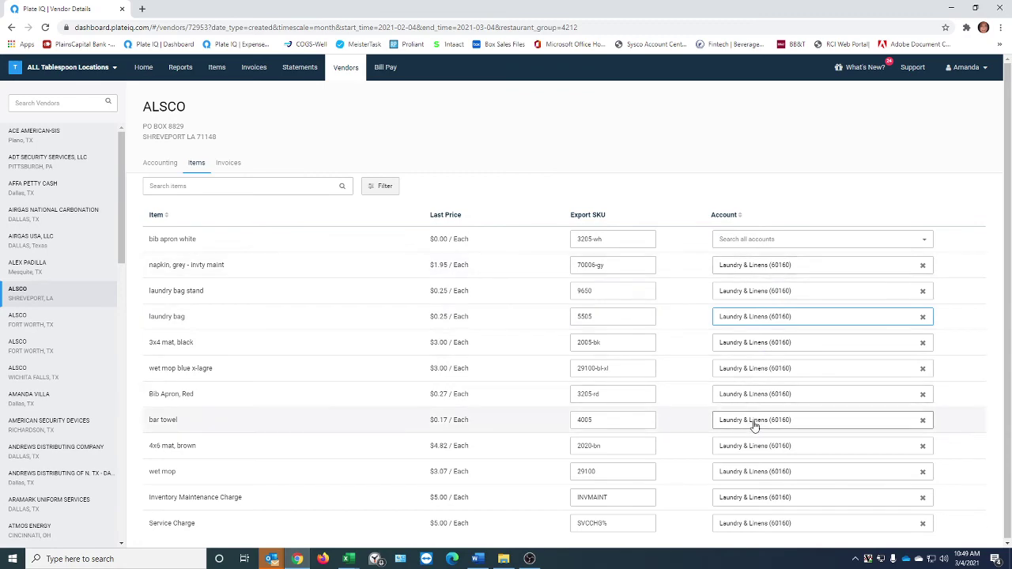
Open the Fruge Seafood vendor and assign its unmapped 1 spice dry s boil fruge 25 box item to the Grocery (51135) account.
scroll(95, 351, "down", 10)
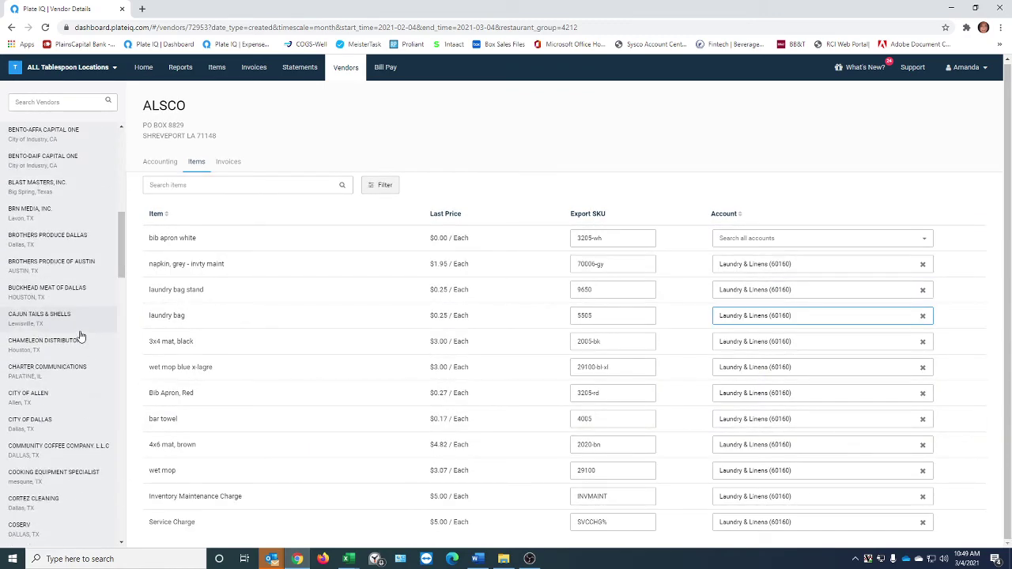
scroll(82, 350, "down", 10)
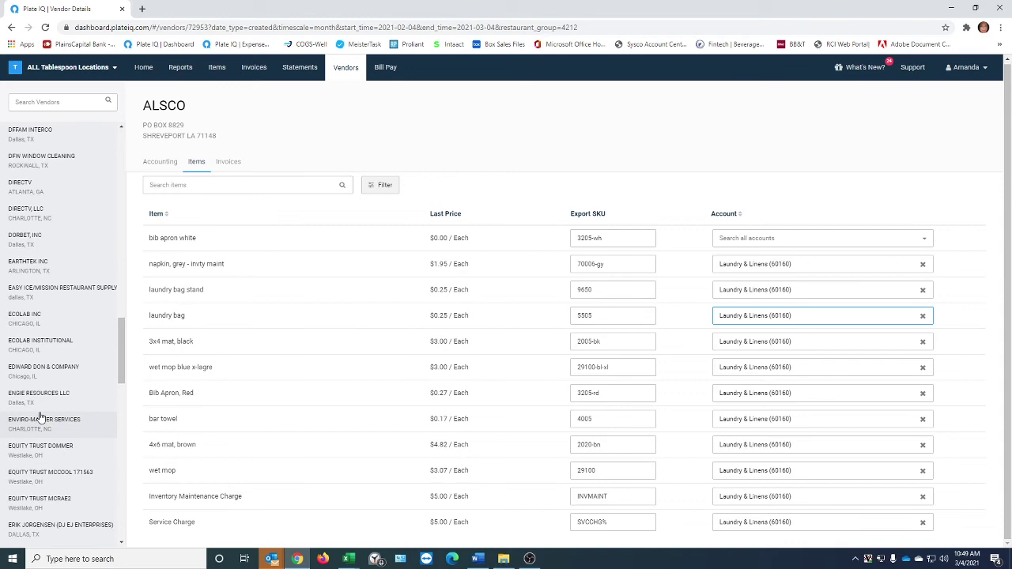
scroll(40, 494, "down", 1)
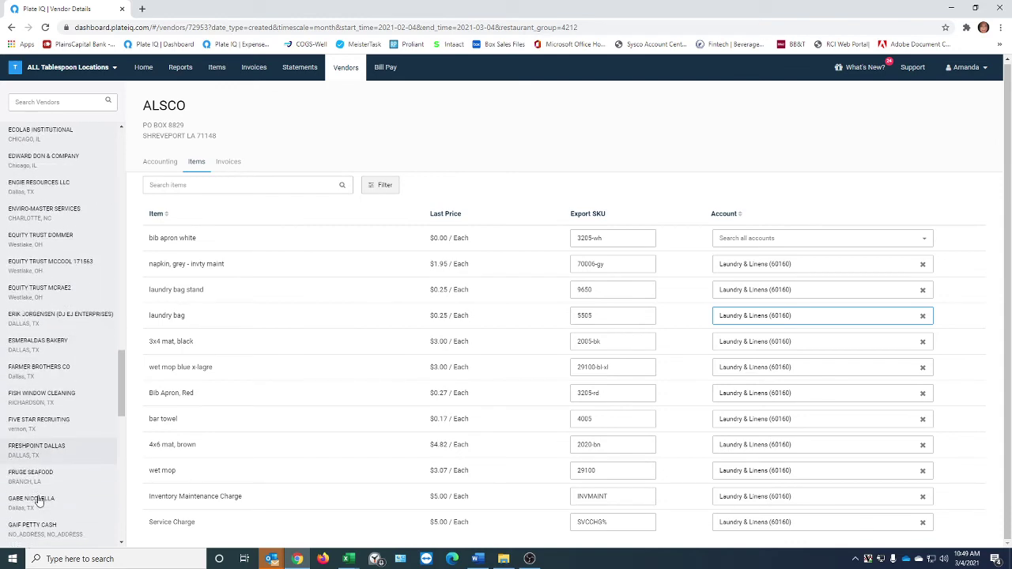
left_click(34, 474)
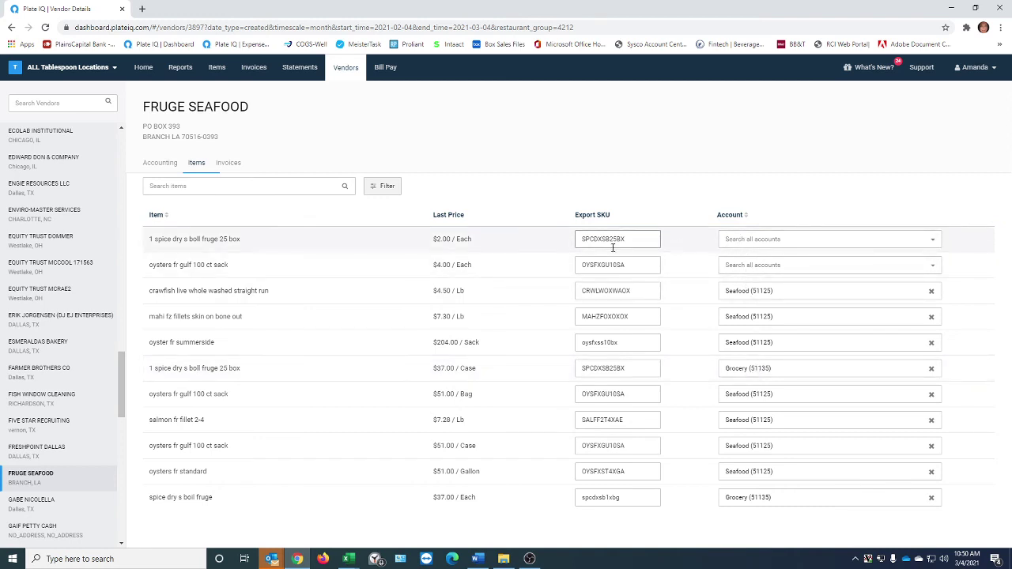
left_click(744, 237)
type("grocy")
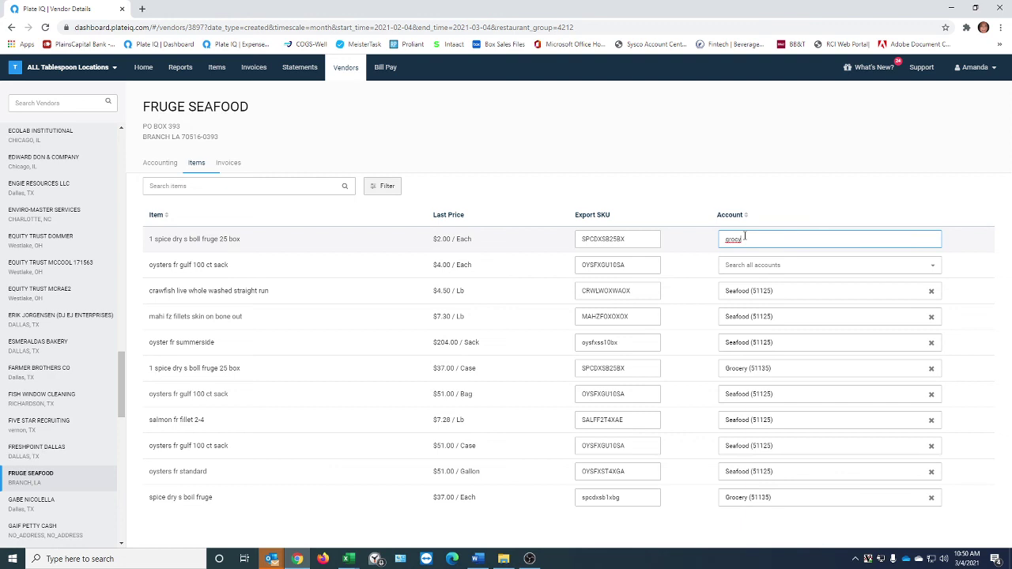
key("BackSpace")
left_click(743, 270)
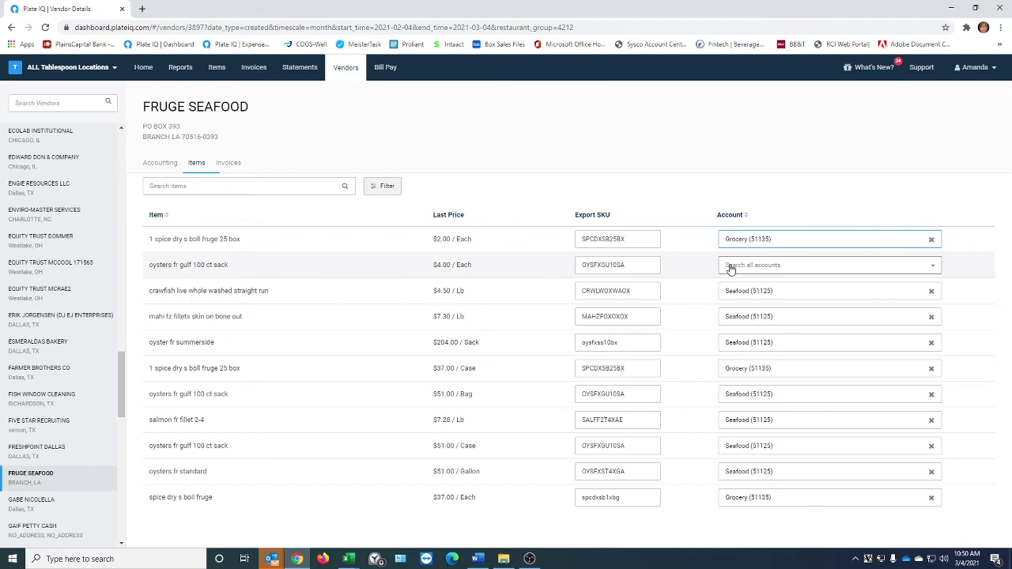
Assign the unmapped oysters fr gulf 100 ct sack item to the Seafood (51125) account.
left_click(730, 269)
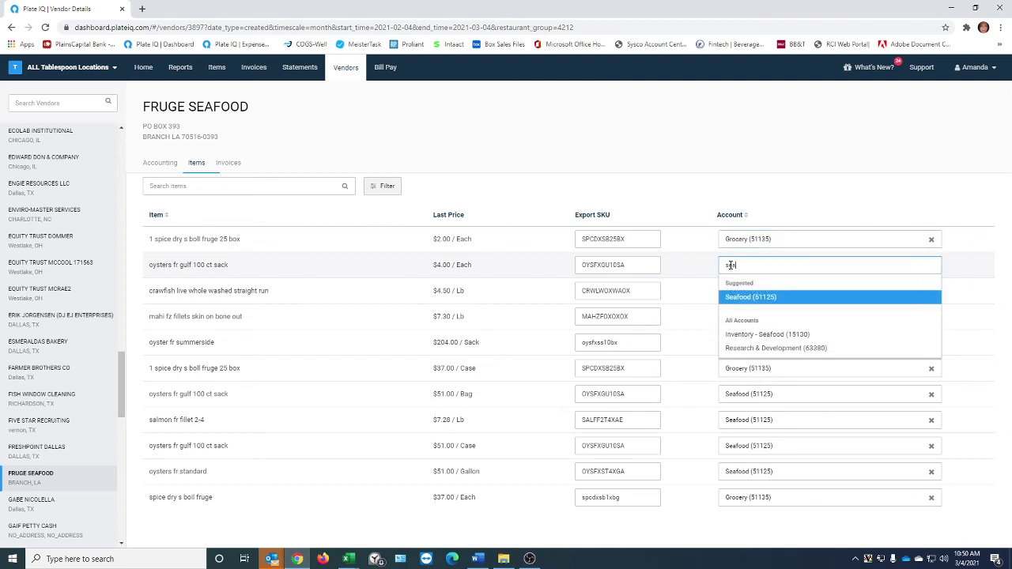
type("seaf")
left_click(743, 294)
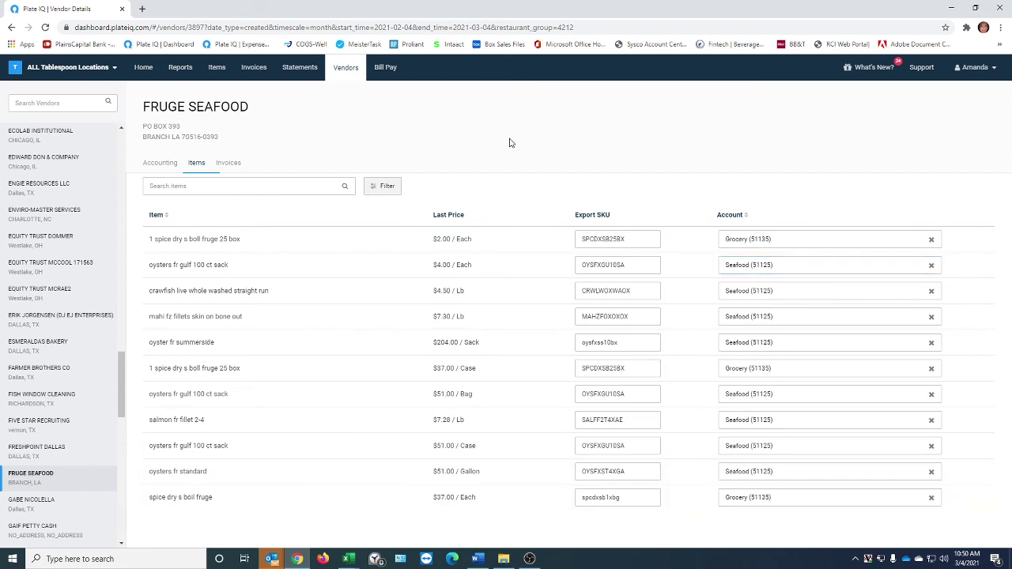
Return to the dashboard home page, and switch to the check request workbook in Excel.
left_click(142, 69)
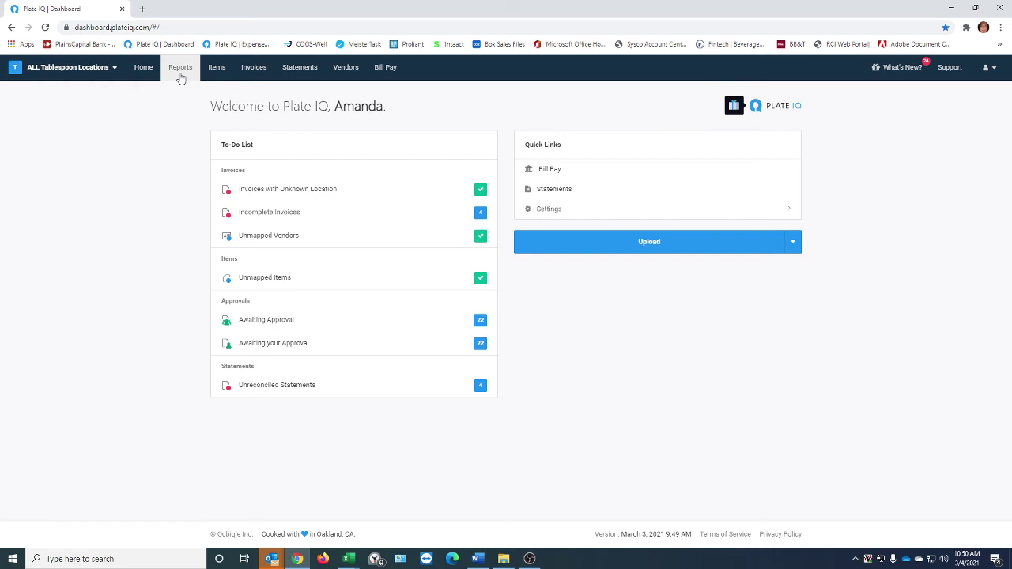
mouse_move(351, 559)
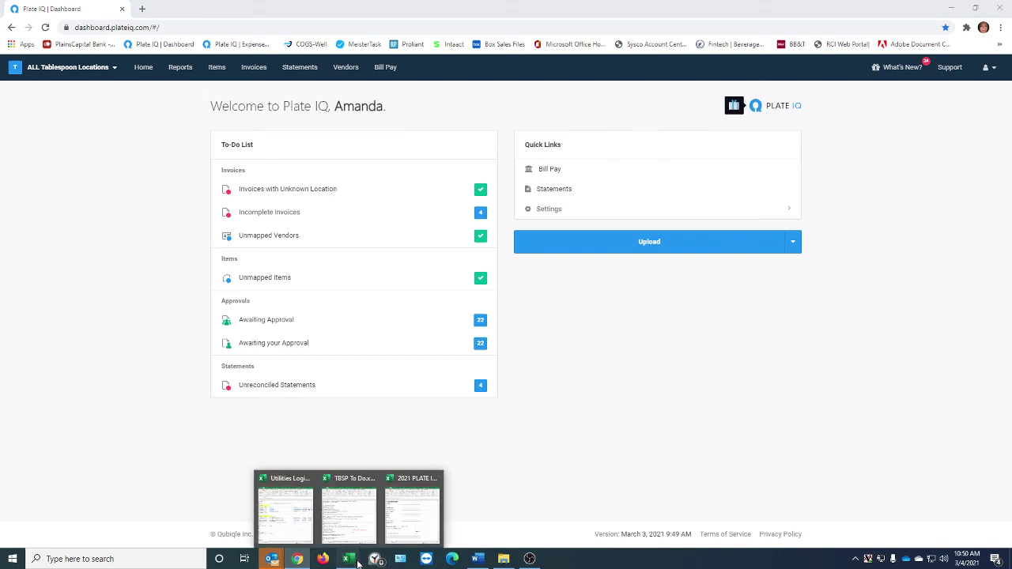
left_click(403, 516)
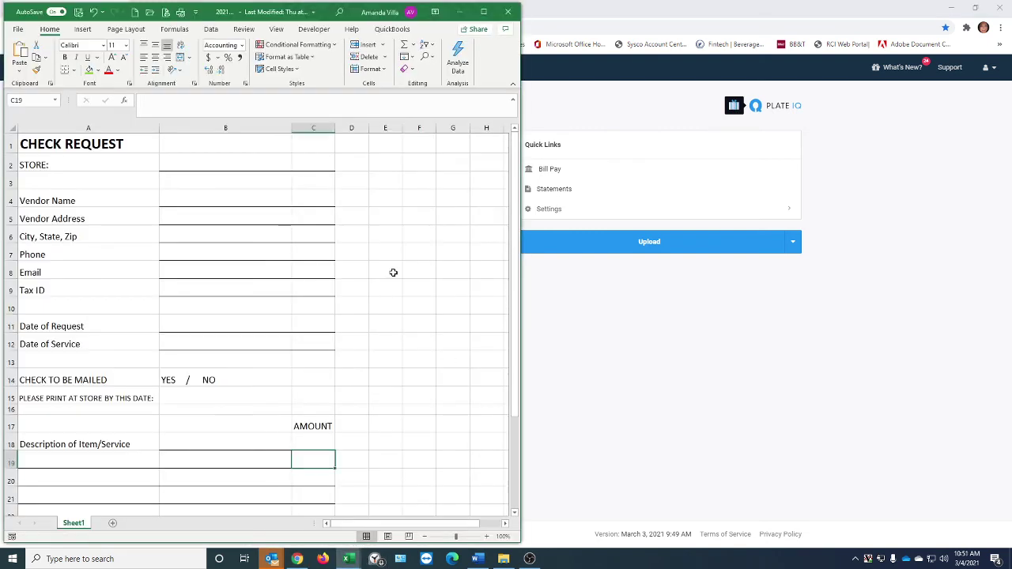
Go over the store line and the vendor name field on the check request form.
left_click(392, 272)
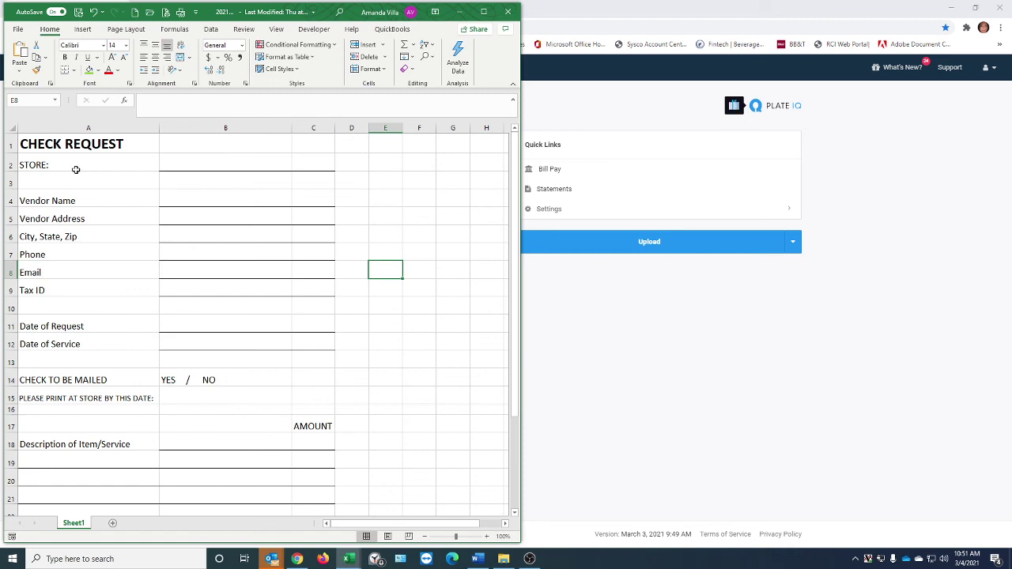
left_click_drag(72, 168, 317, 165)
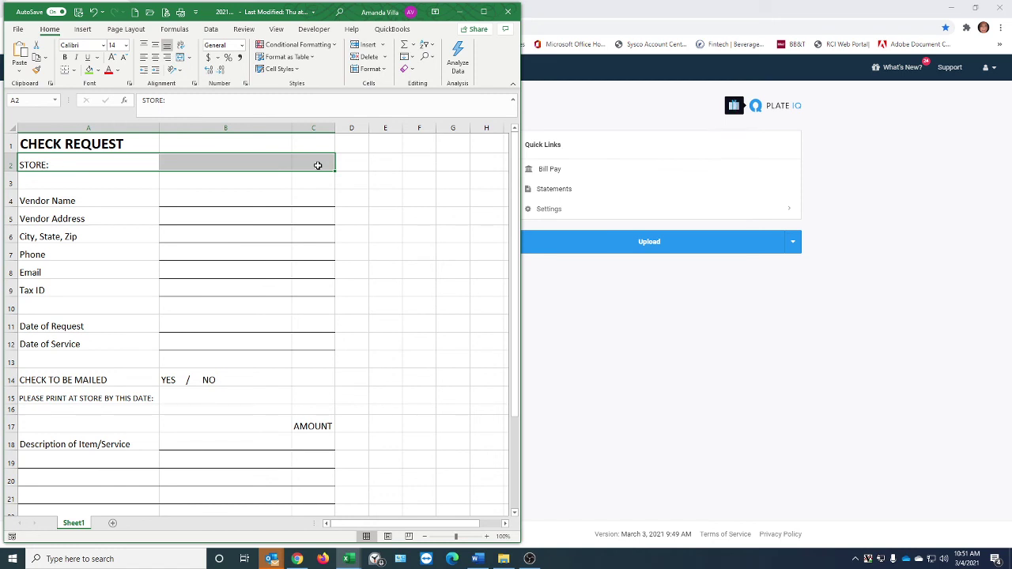
left_click(316, 166)
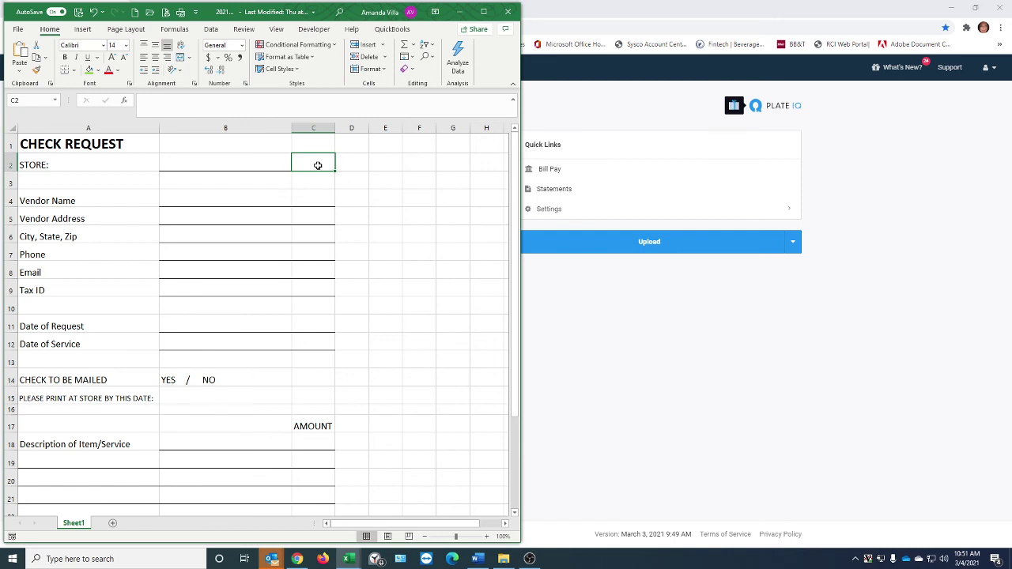
left_click_drag(169, 166, 314, 166)
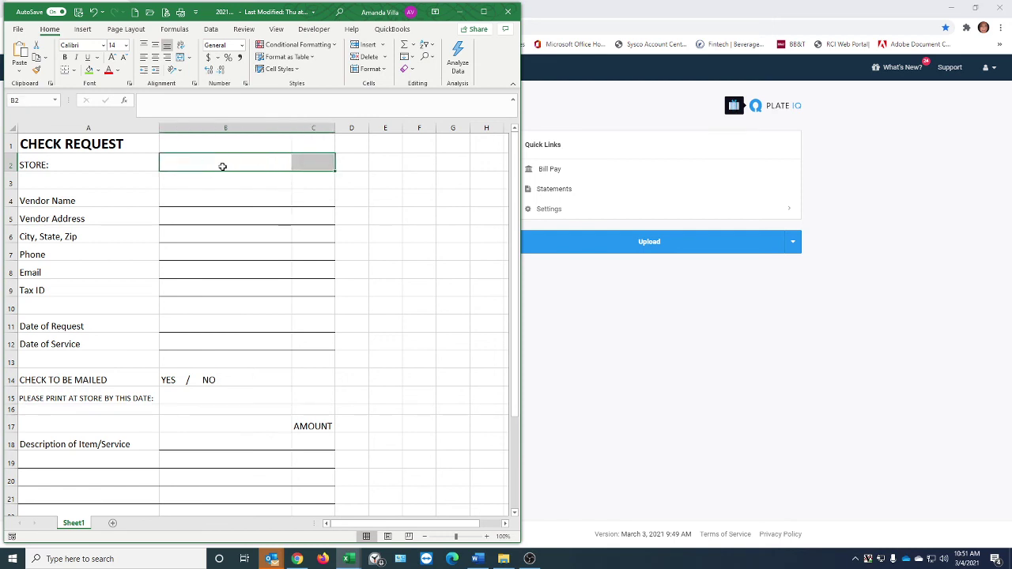
left_click(193, 205)
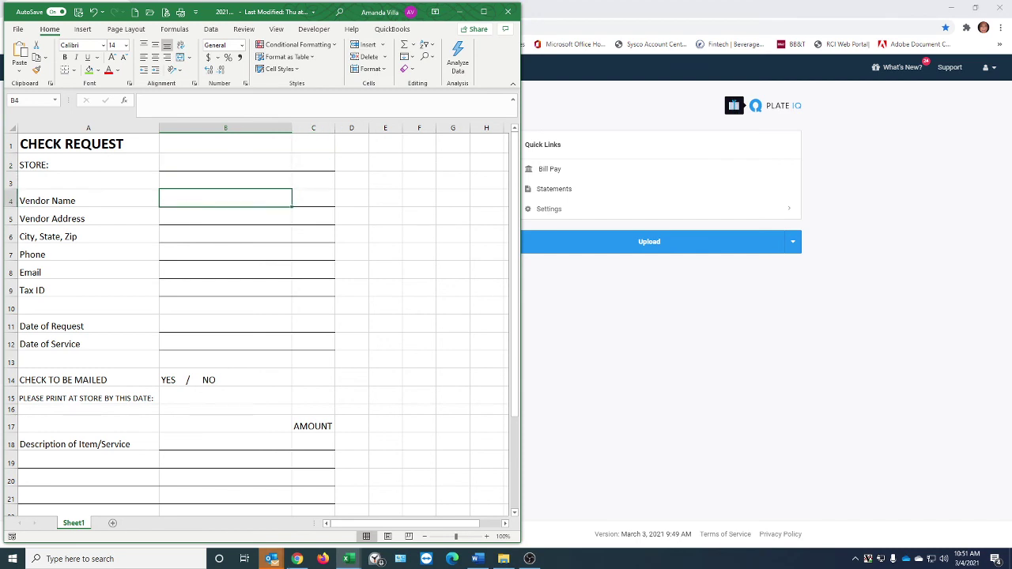
Switch back to Plate IQ in Chrome and browse the vendor list for existing vendors.
left_click(296, 558)
left_click(346, 67)
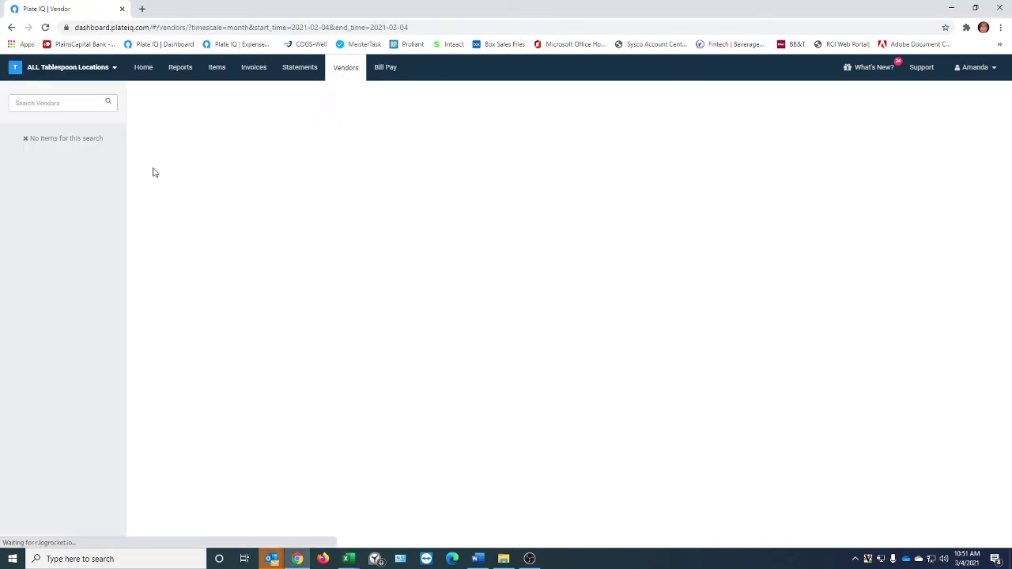
scroll(45, 386, "down", 2)
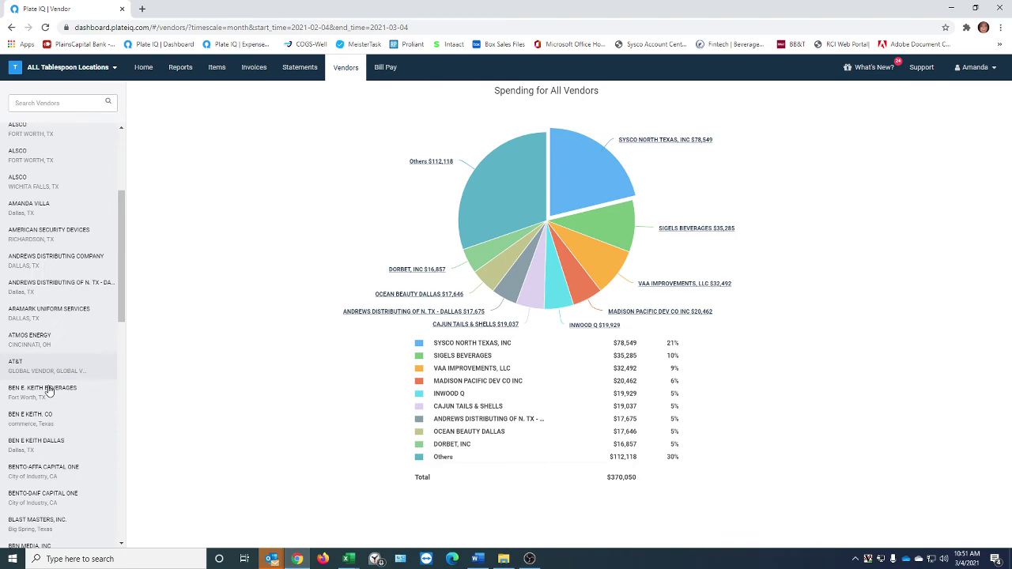
scroll(49, 391, "down", 4)
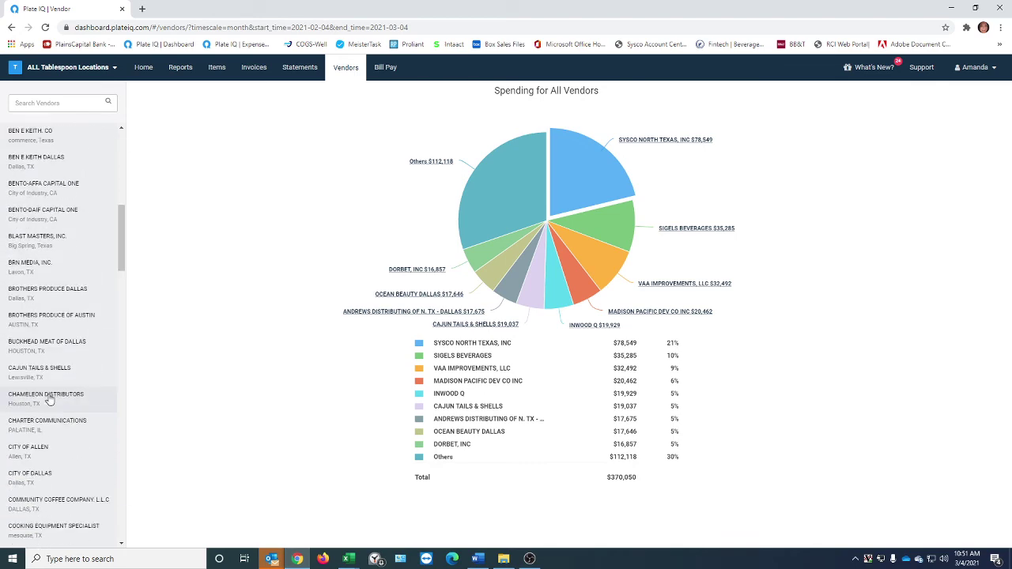
scroll(49, 400, "down", 2)
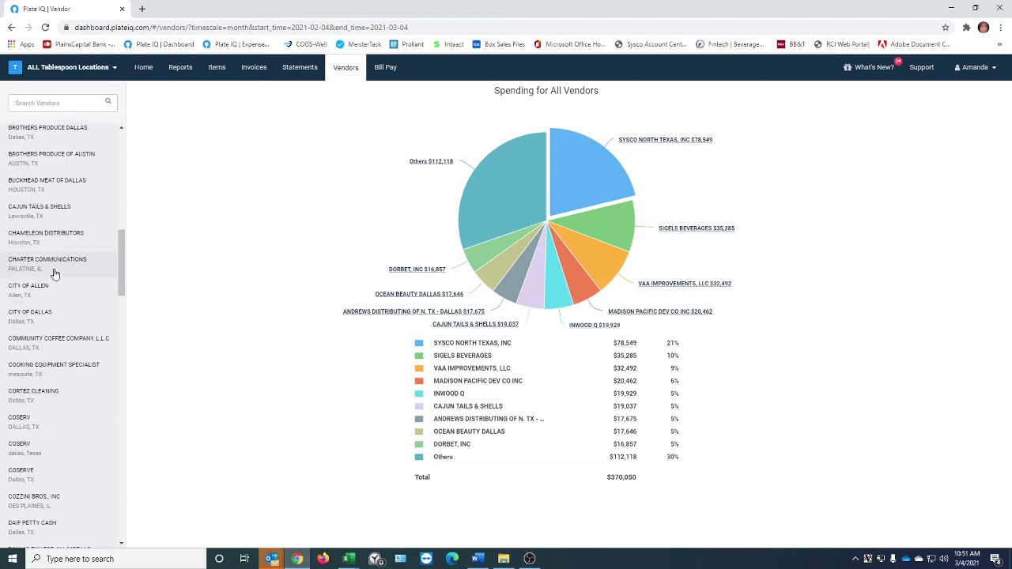
scroll(54, 273, "down", 3)
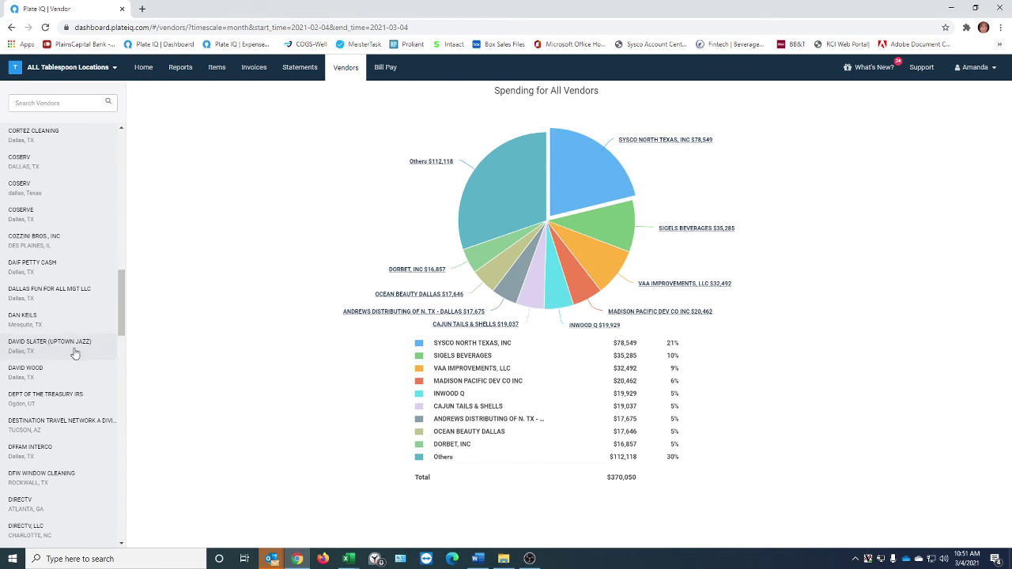
scroll(55, 355, "down", 2)
scroll(39, 380, "down", 2)
scroll(64, 395, "down", 3)
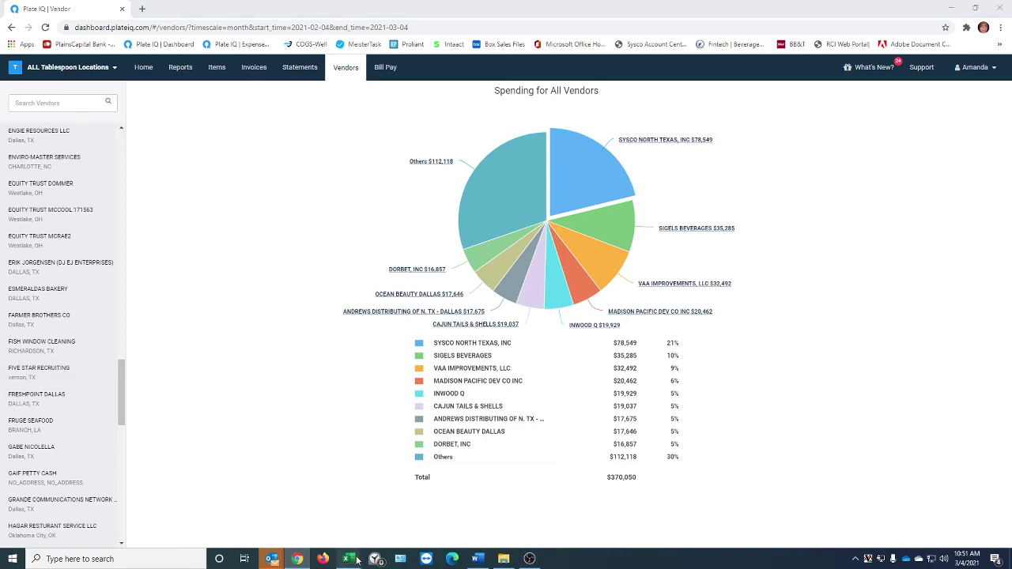
Return to the check request form in Excel and review the vendor name, address, phone, email and tax ID fields.
mouse_move(353, 557)
left_click(411, 537)
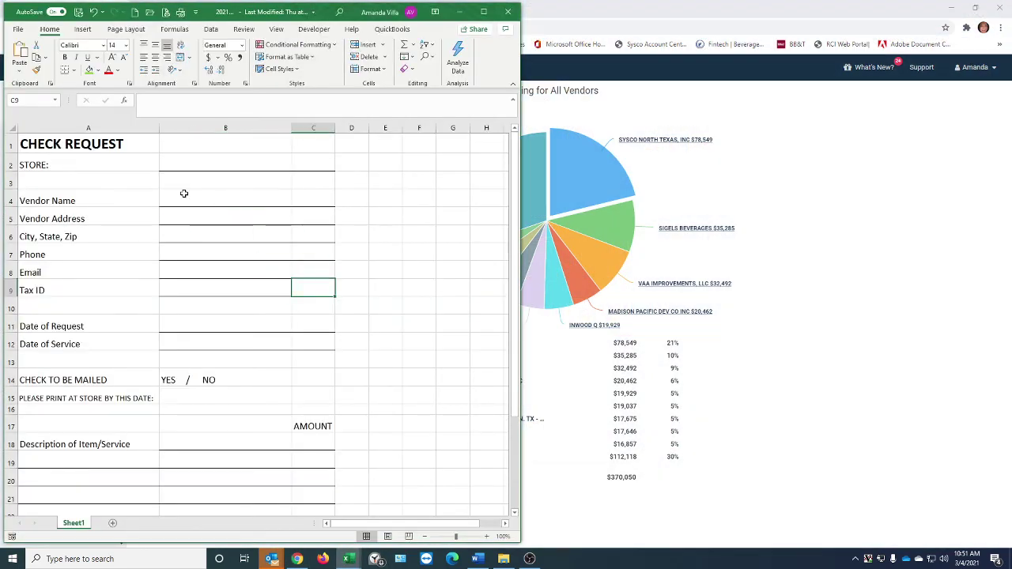
left_click_drag(285, 196, 299, 198)
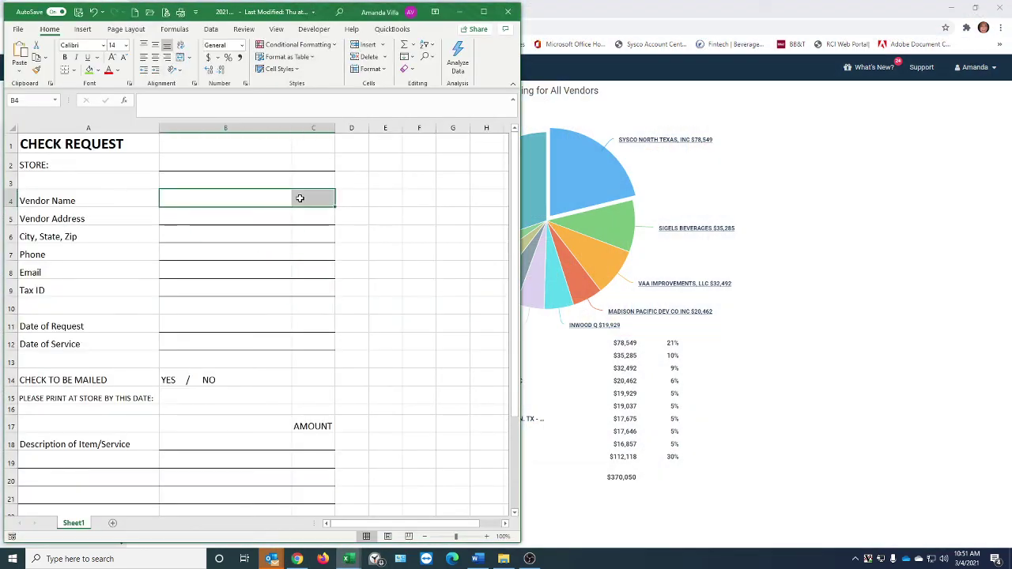
left_click(222, 199)
left_click_drag(222, 198, 300, 199)
left_click_drag(190, 215, 306, 287)
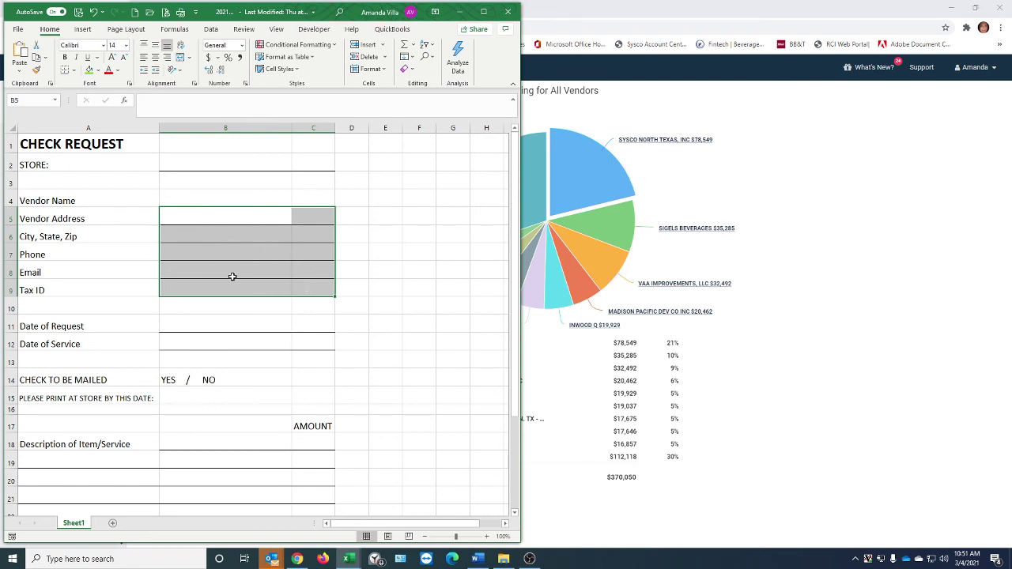
left_click(192, 196)
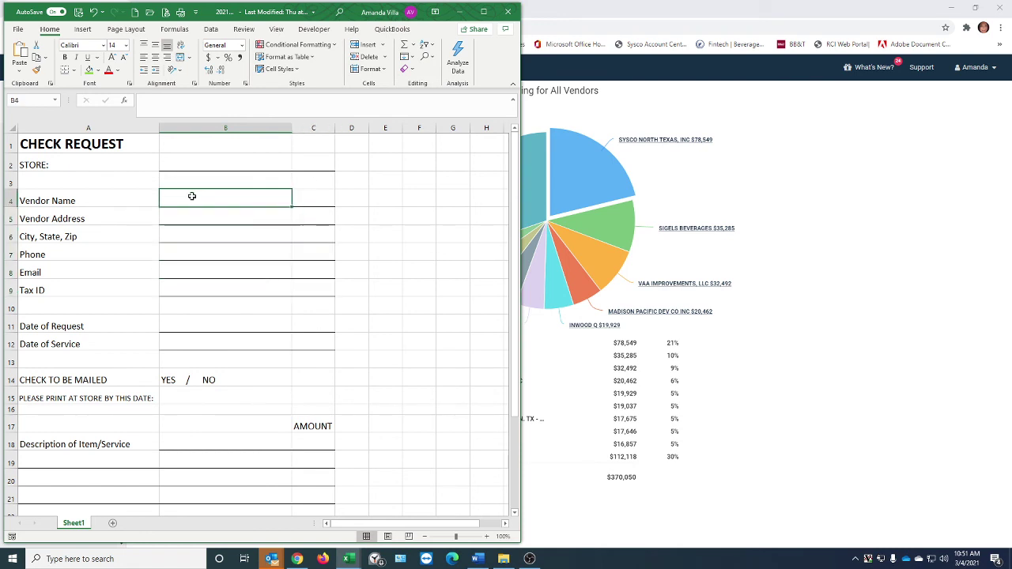
Highlight the tax ID row on the check request form and select the date of request field.
left_click_drag(129, 290, 298, 291)
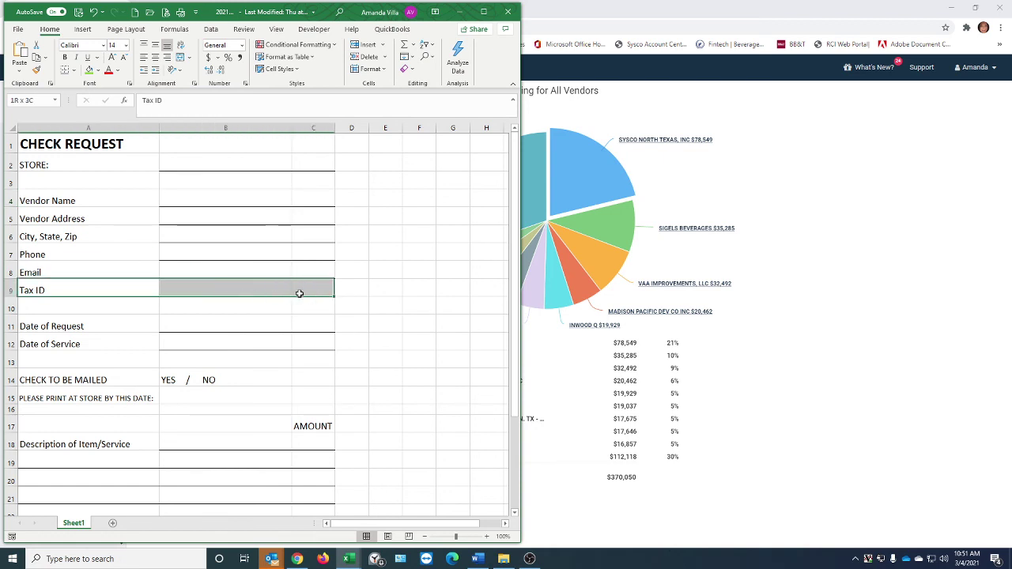
left_click_drag(218, 291, 310, 290)
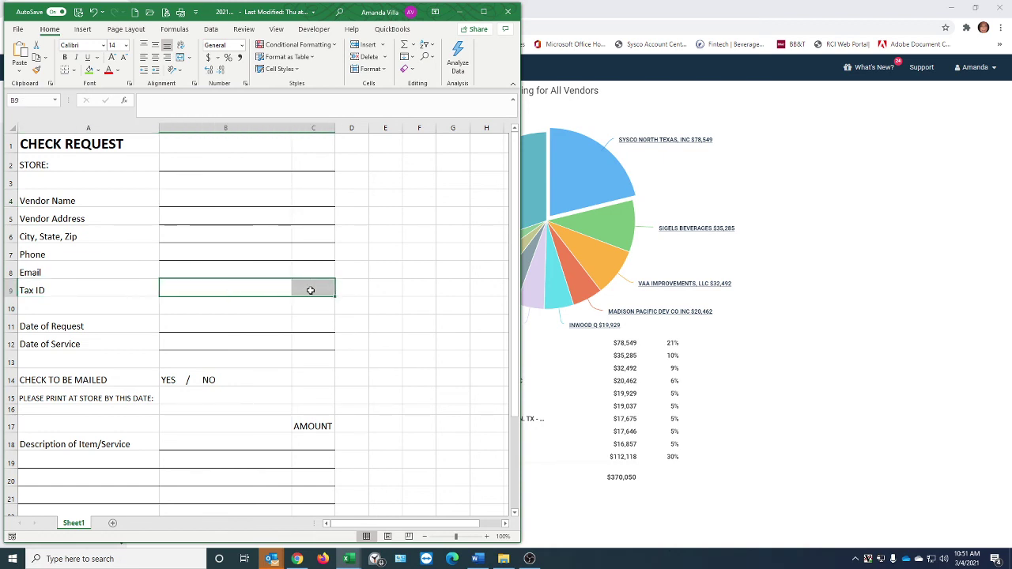
left_click(222, 327)
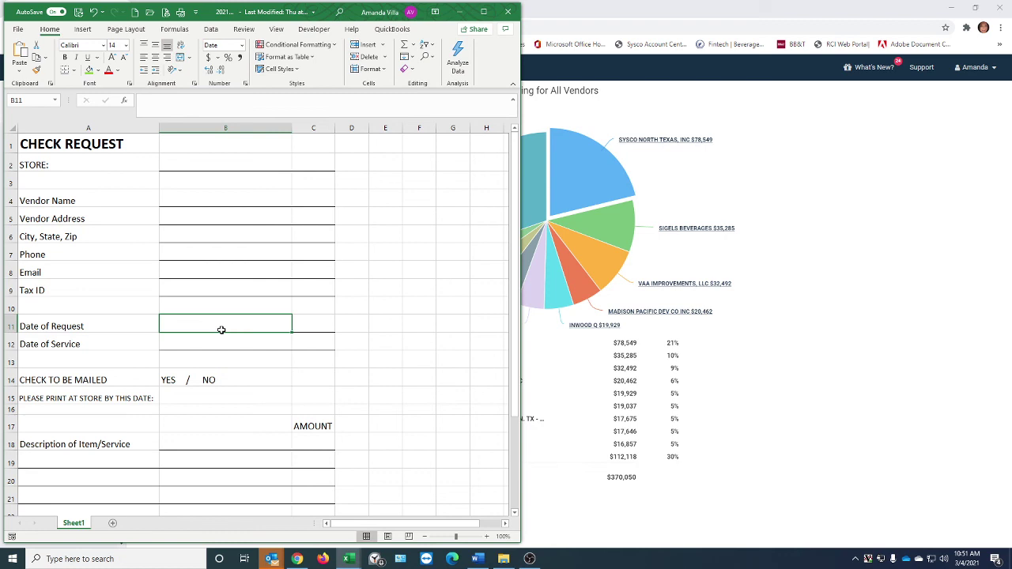
Go over the date of service, check to be mailed and print-at-store date fields on the check request form.
left_click(216, 338)
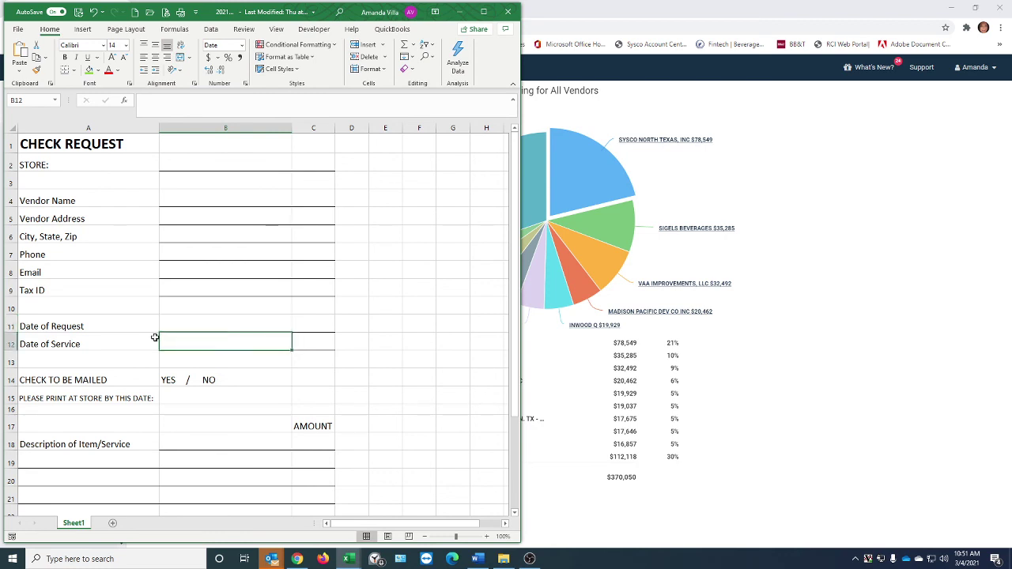
scroll(210, 344, "down", 2)
scroll(210, 344, "down", 1)
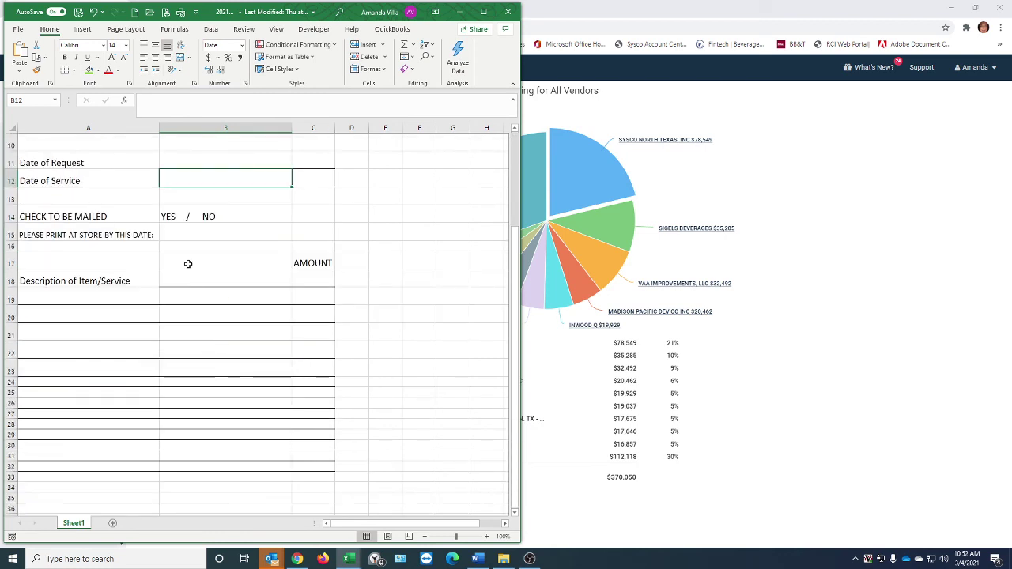
left_click(169, 217)
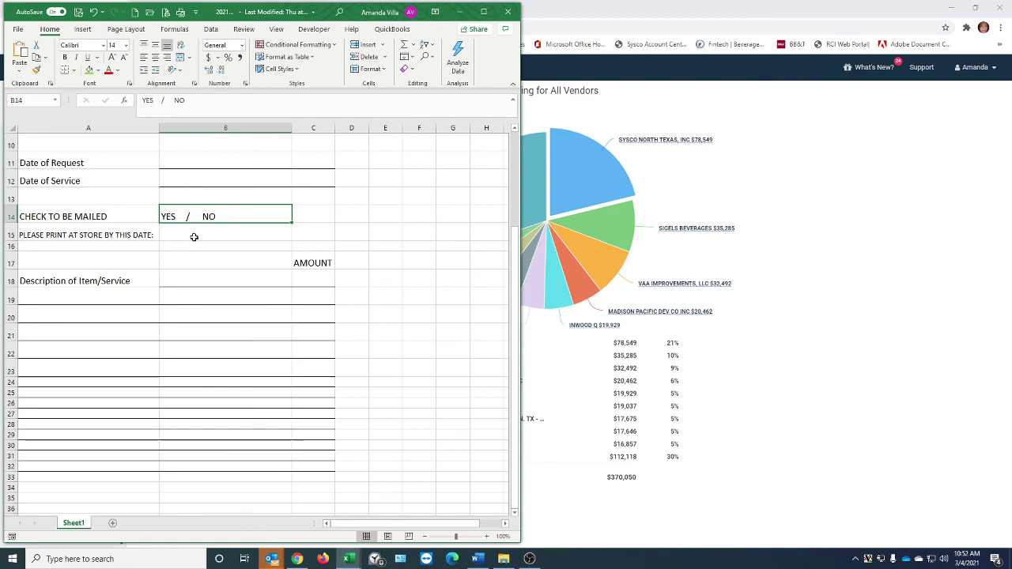
left_click(194, 237)
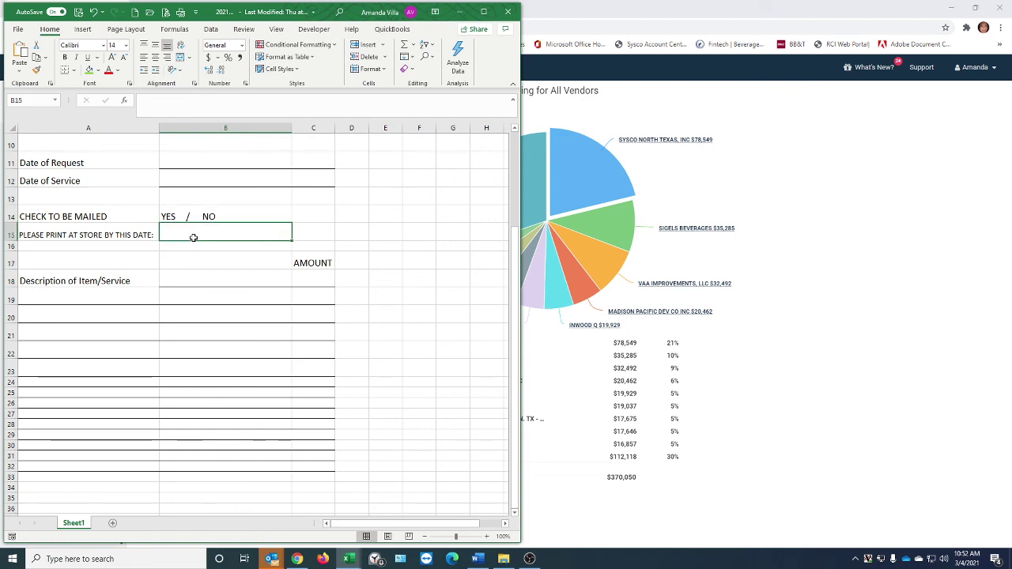
Point out the first description of item/service line and select its amount cell.
left_click(294, 299)
left_click_drag(35, 295, 216, 293)
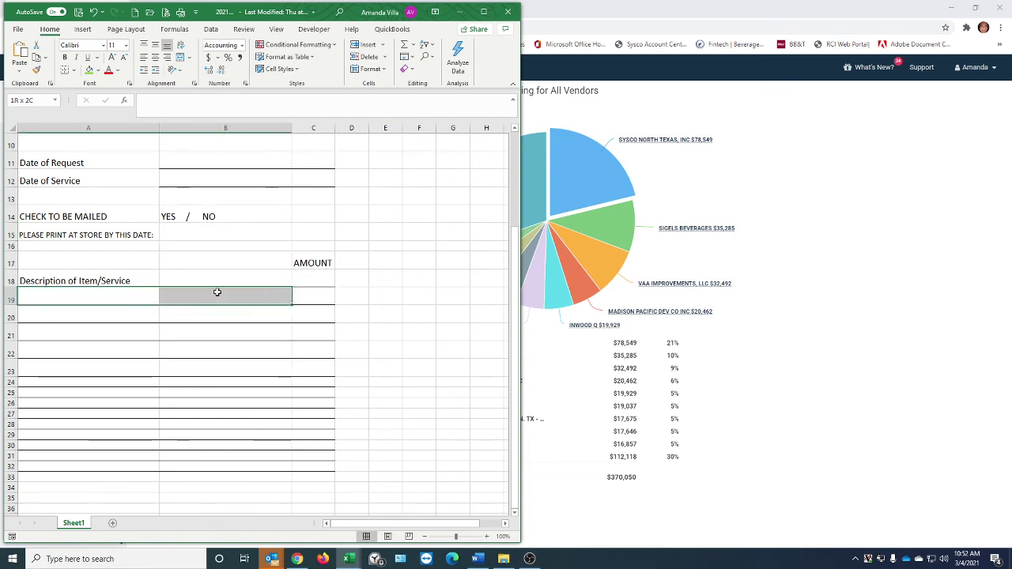
left_click_drag(106, 299, 265, 294)
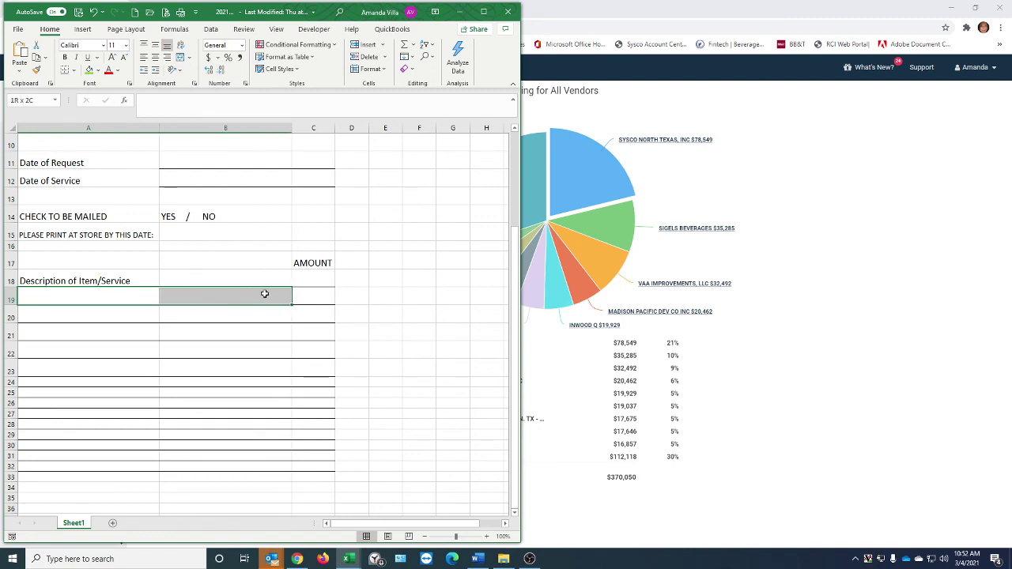
left_click(116, 299)
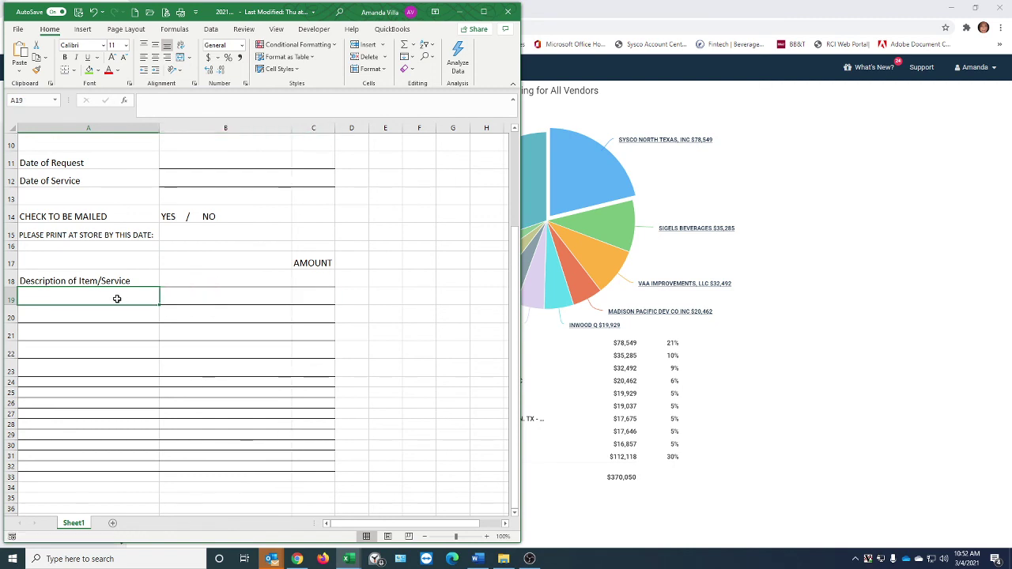
scroll(313, 296, "up", 3)
scroll(305, 276, "down", 5)
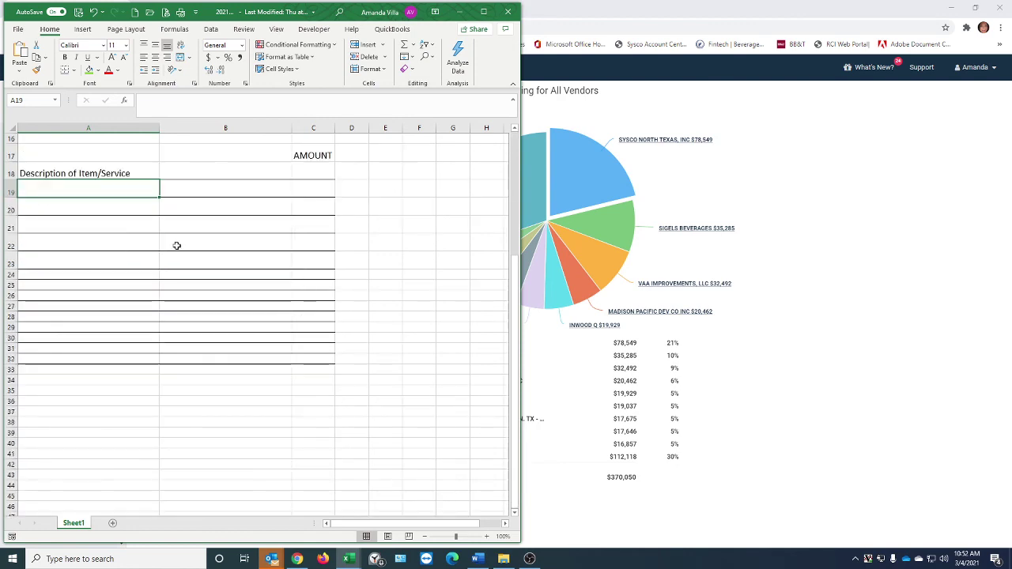
left_click(323, 192)
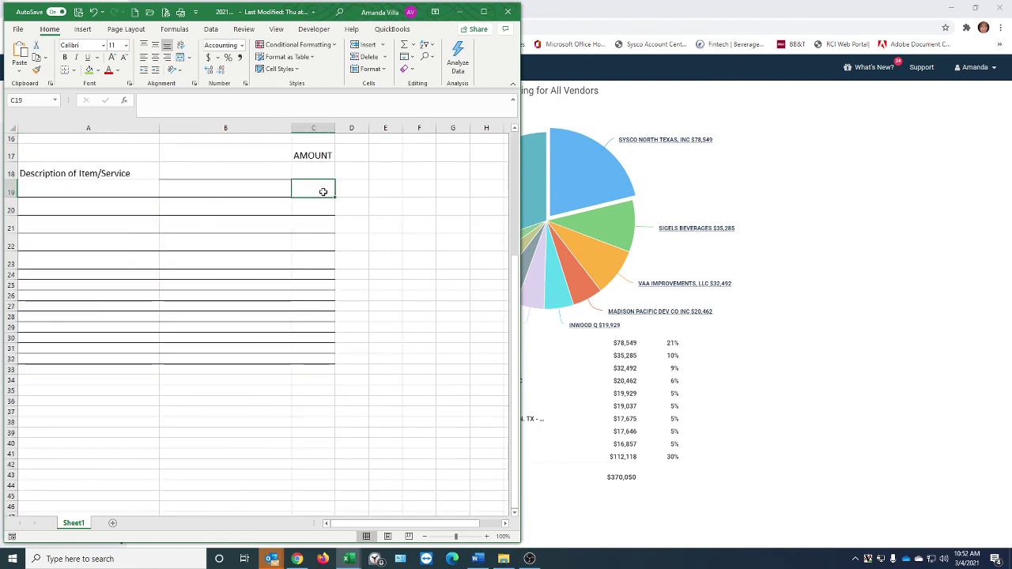
Return to the date of service row, highlight it, and look over the rest of the check request form.
scroll(323, 192, "up", 5)
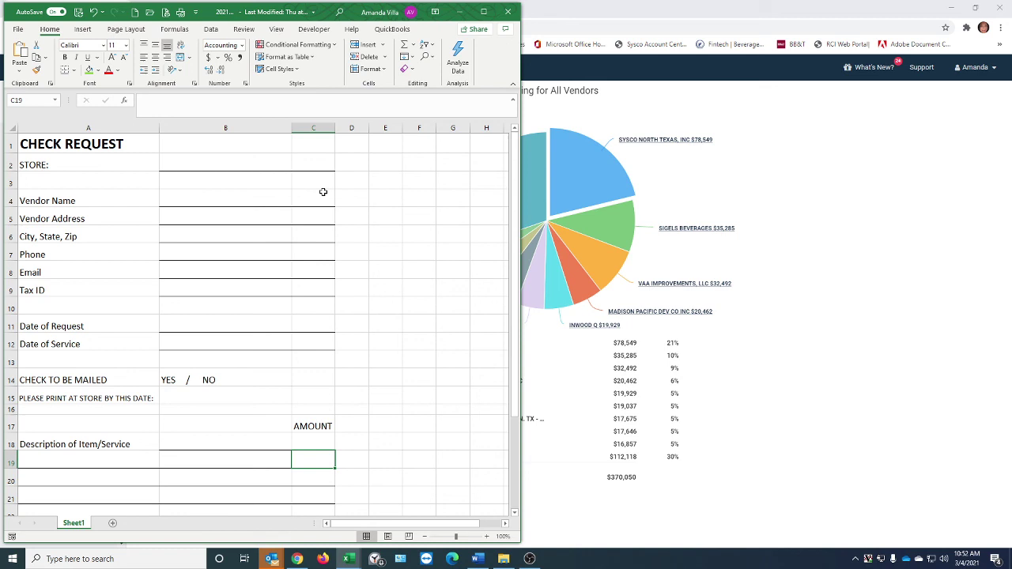
scroll(331, 222, "down", 2)
scroll(331, 222, "up", 2)
left_click(307, 343)
scroll(281, 326, "down", 2)
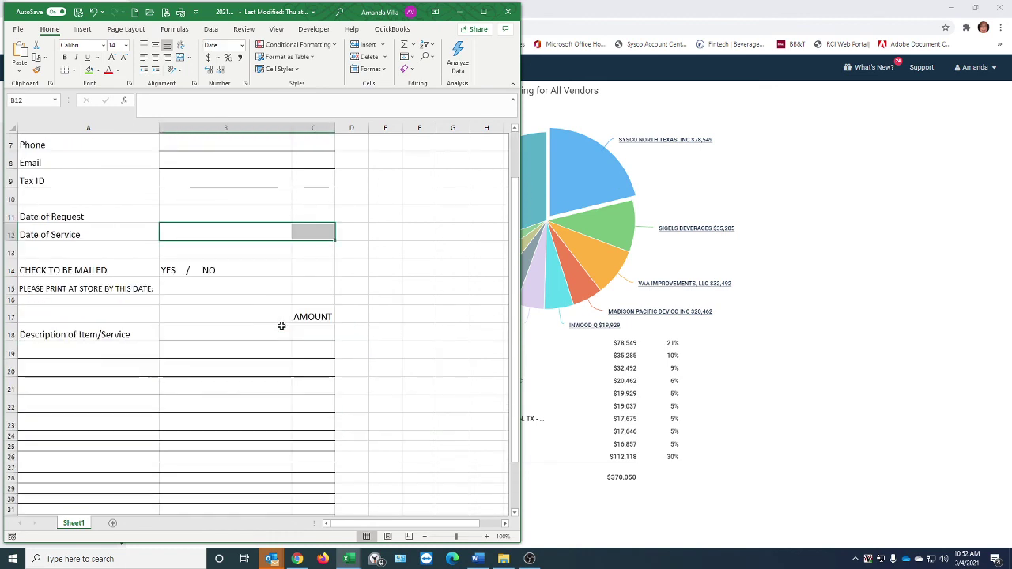
scroll(280, 325, "up", 2)
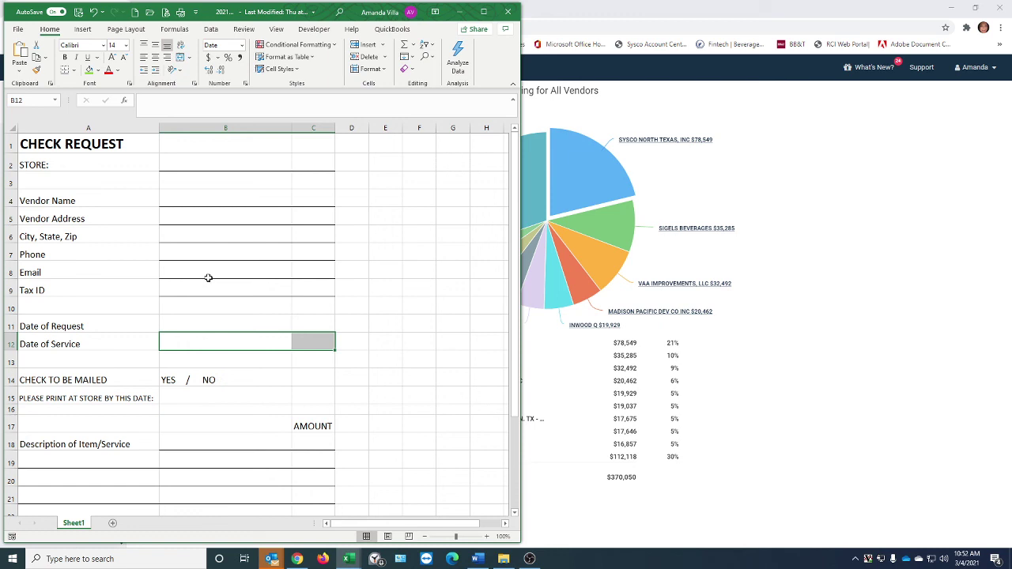
Highlight the check request form from its title through row 21 and look it over once more.
left_click_drag(111, 151, 309, 493)
scroll(303, 413, "down", 3)
scroll(303, 413, "up", 3)
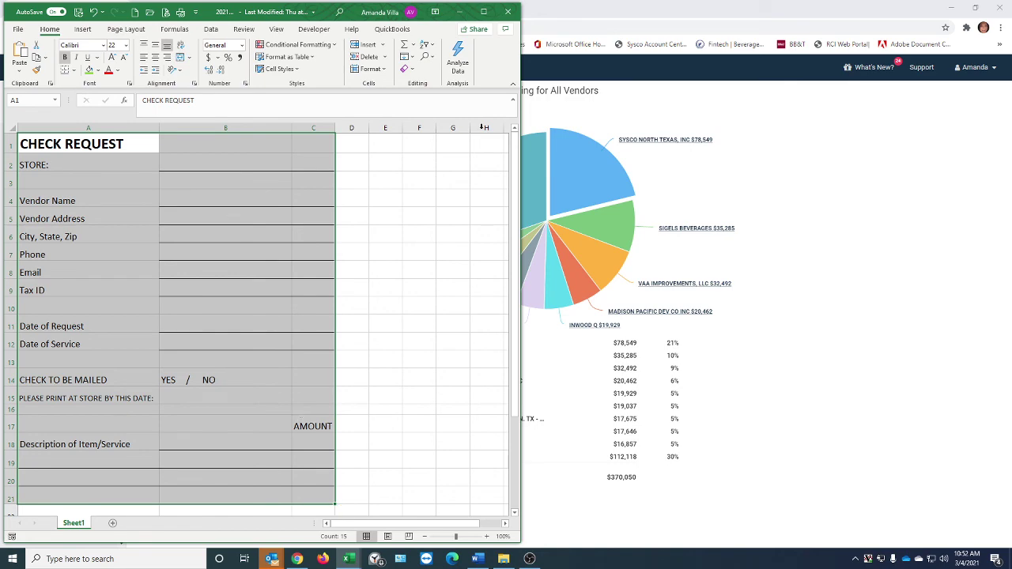
Close the check request workbook and minimize the remaining to-do workbook to return to the Plate IQ vendors page.
left_click(507, 11)
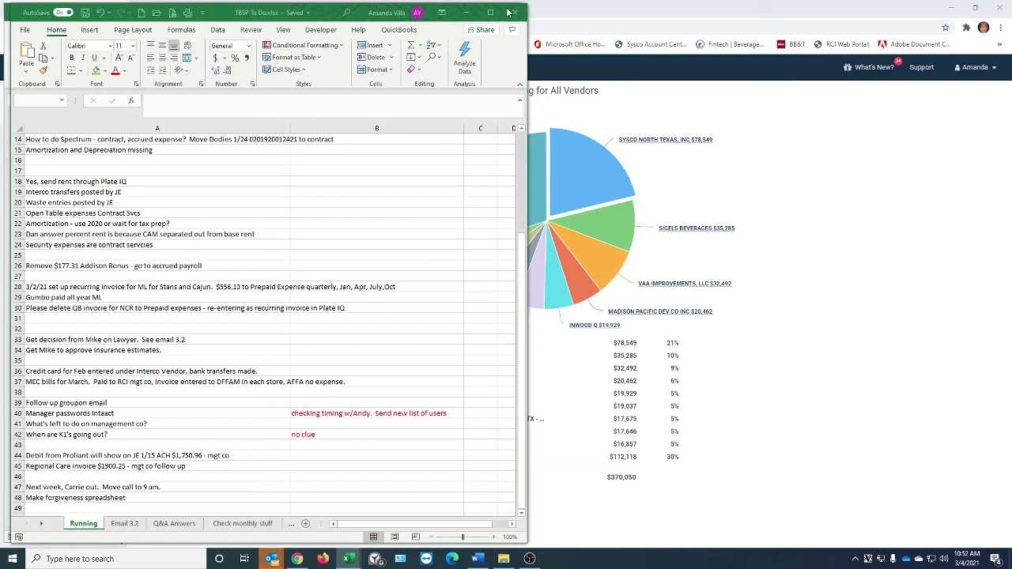
left_click(467, 12)
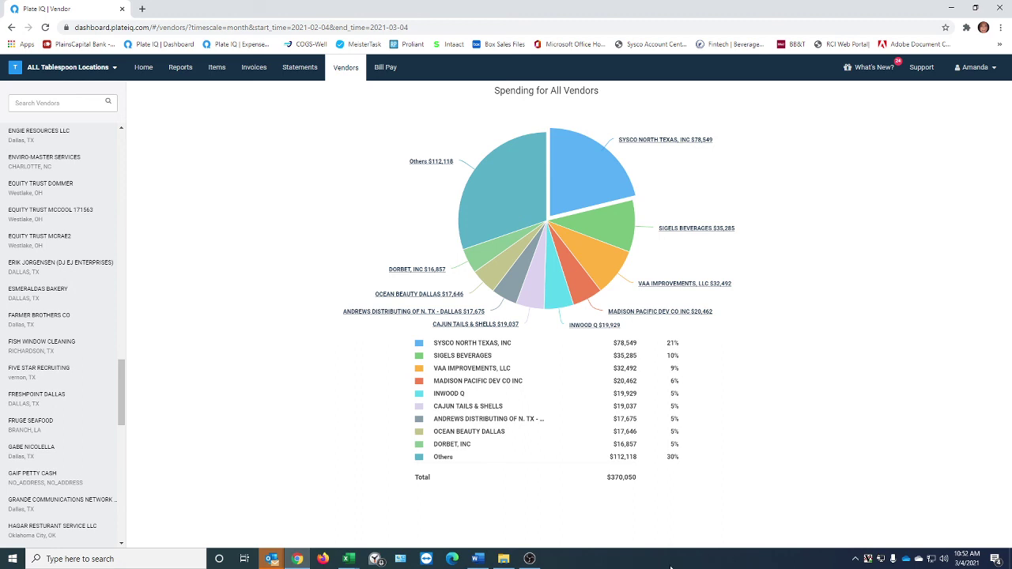
mouse_move(529, 559)
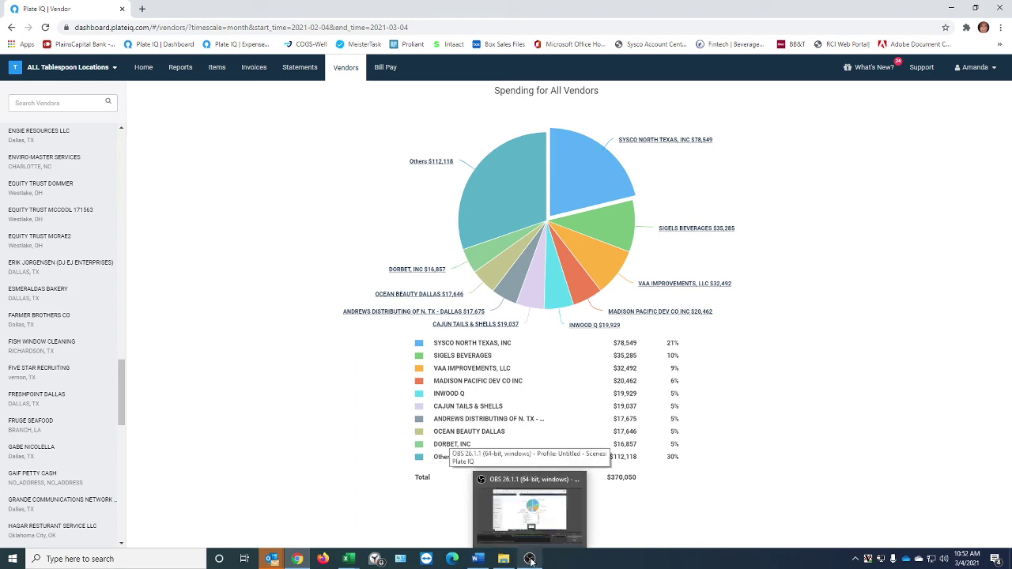